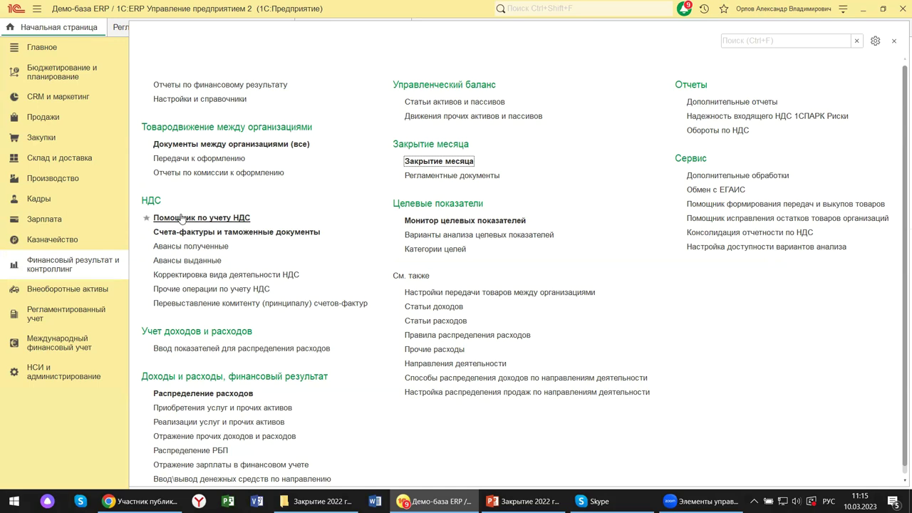
# - Open the «Помощник по учету НДС» and expand its «Прочие операции» and «Регламентные операции» sections for review
pyautogui.click(202, 221)
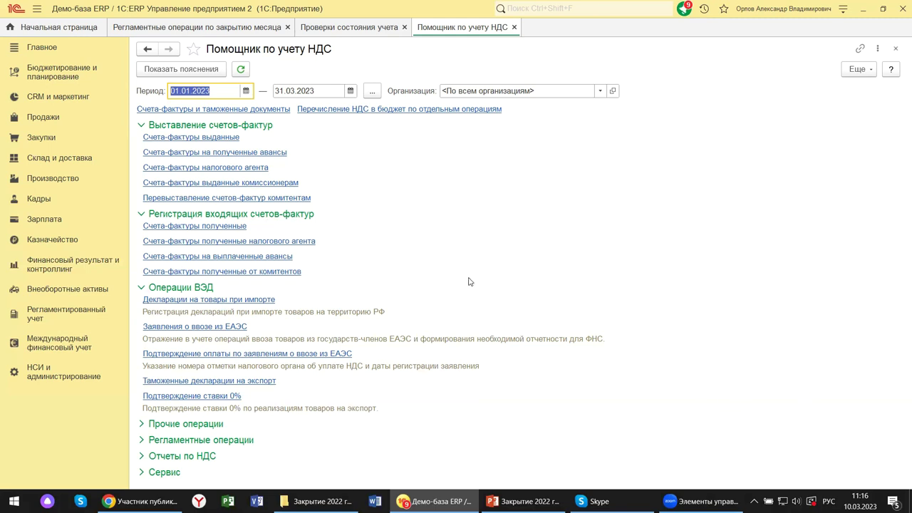
pyautogui.click(141, 424)
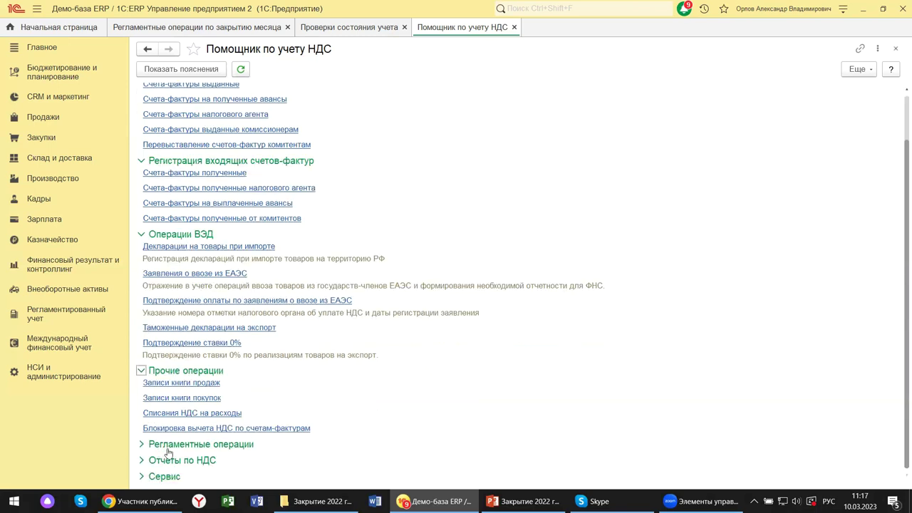
pyautogui.click(167, 447)
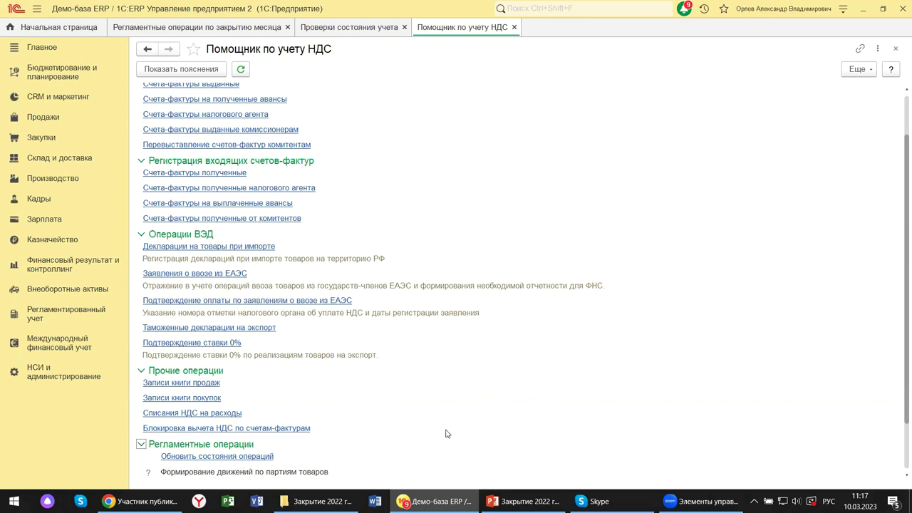
pyautogui.scroll(-2, 502, 411)
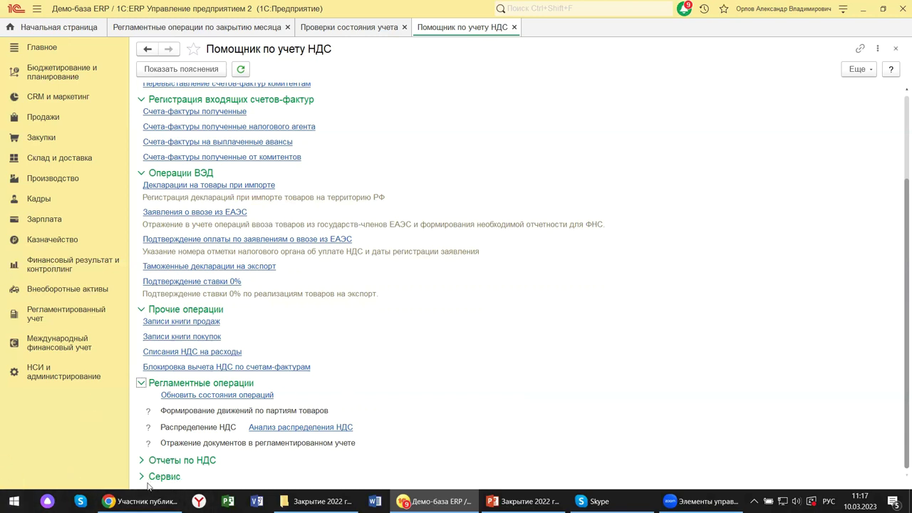
# - Review the «Отчеты по НДС» and «Сервис» sections of the VAT assistant, and close the assistant
pyautogui.click(142, 461)
pyautogui.scroll(-3, 469, 370)
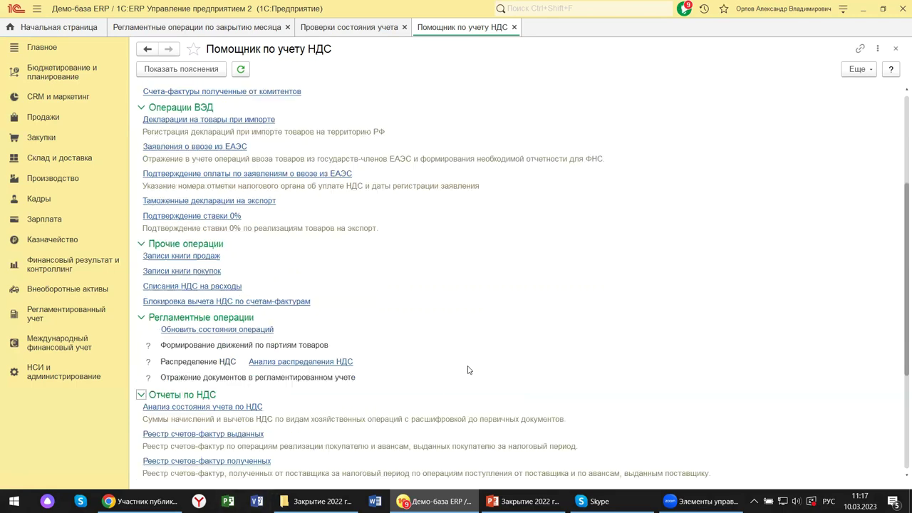
pyautogui.scroll(-2, 468, 370)
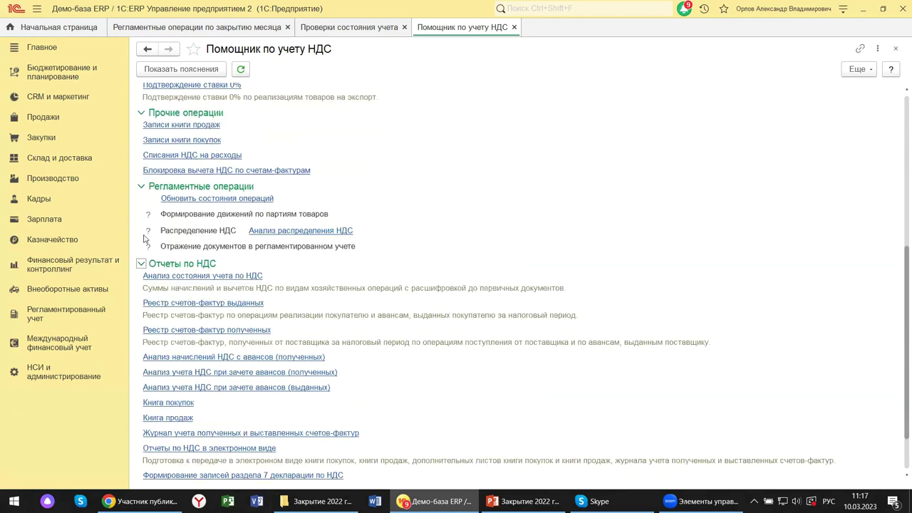
pyautogui.scroll(-2, 147, 241)
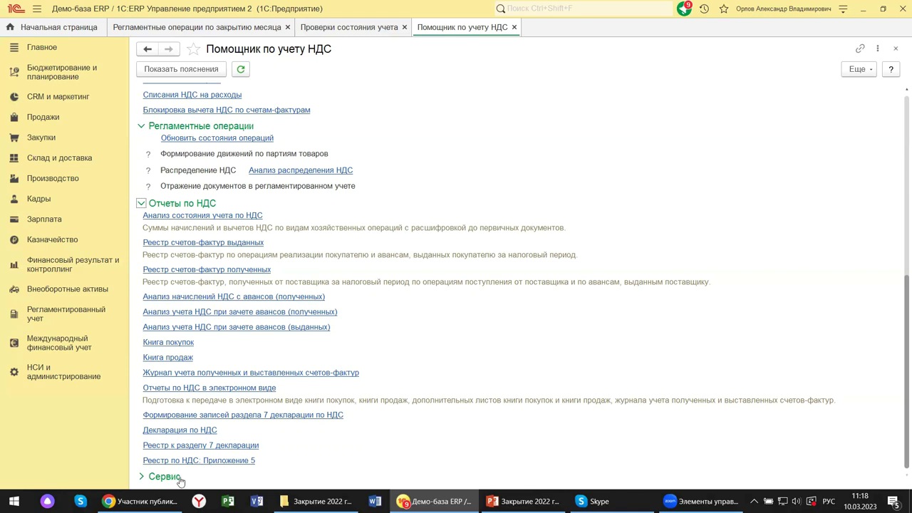
pyautogui.click(156, 479)
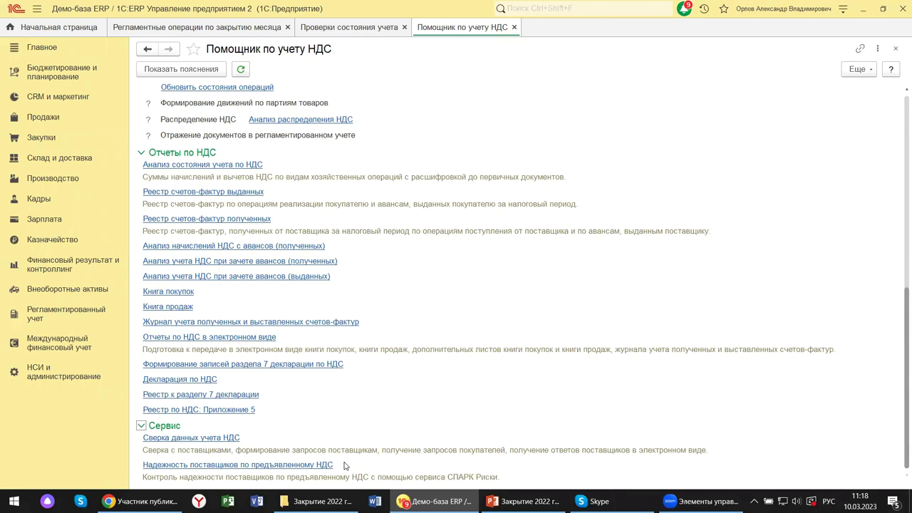
pyautogui.click(896, 48)
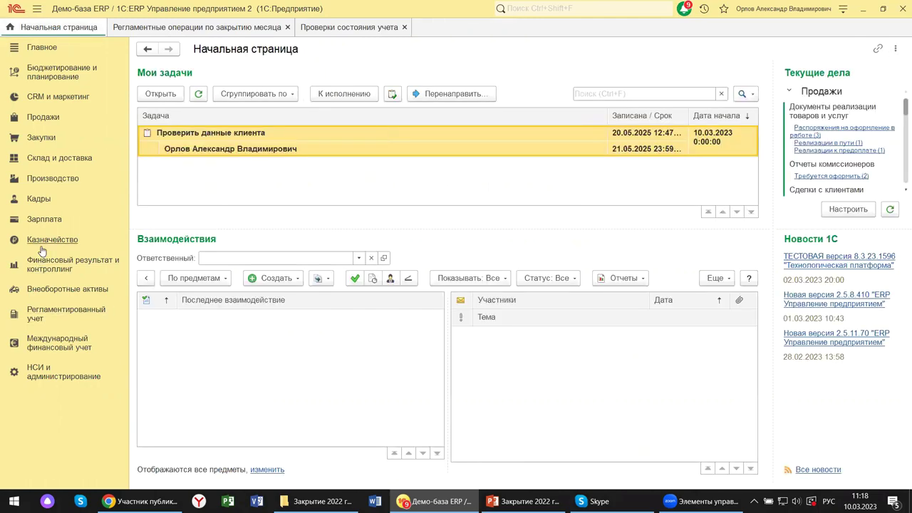
# - Open the «Закрытие месяца» workplace and examine its closing type options and the «Распределение производственных затрат» group
pyautogui.click(44, 265)
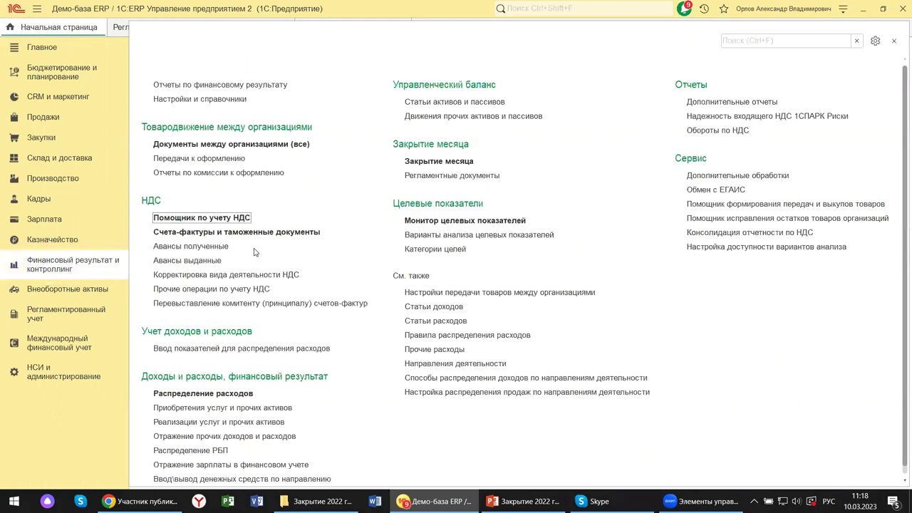
pyautogui.click(421, 162)
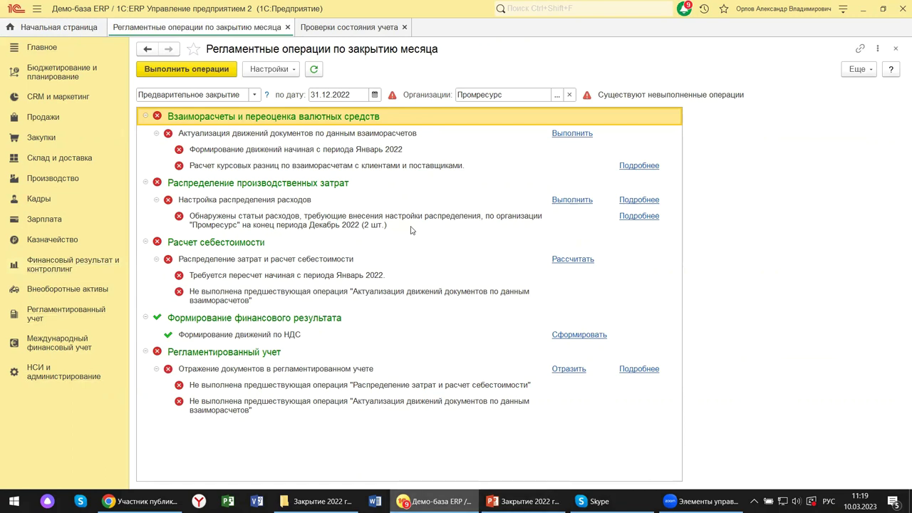
pyautogui.click(255, 95)
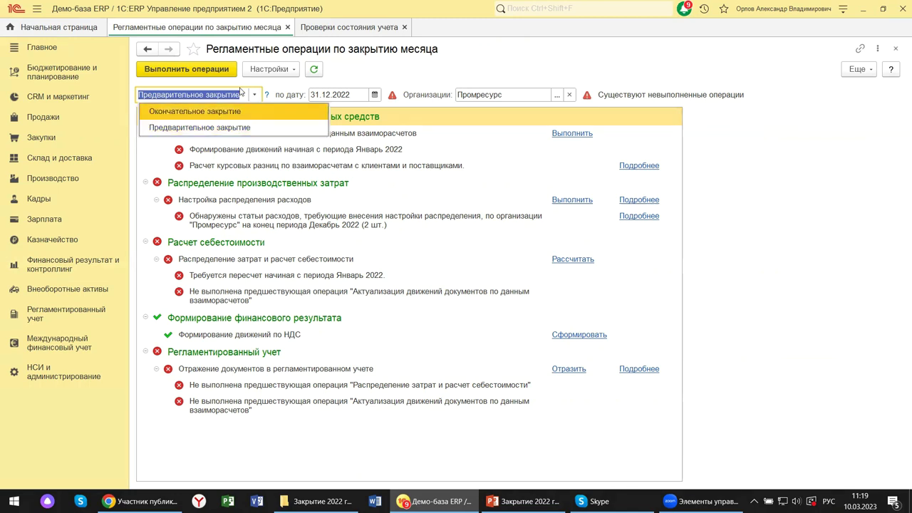
pyautogui.click(404, 64)
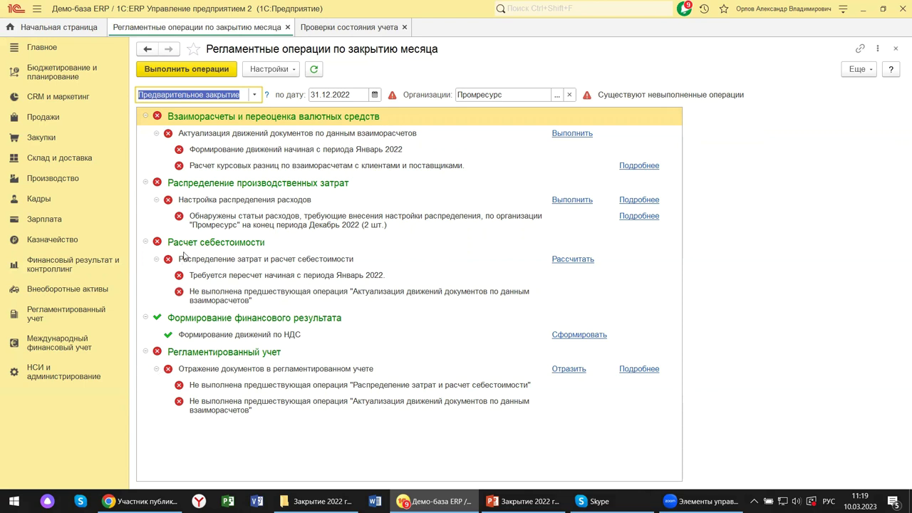
pyautogui.click(145, 183)
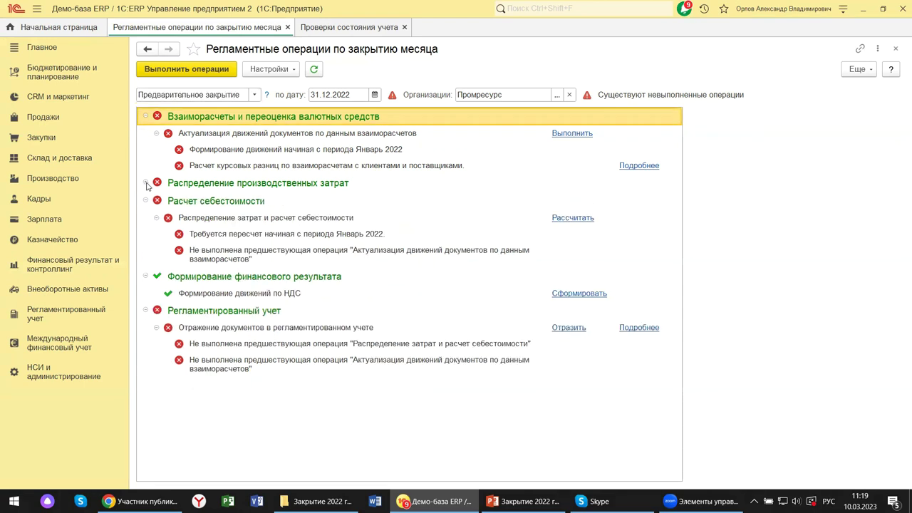
pyautogui.click(145, 183)
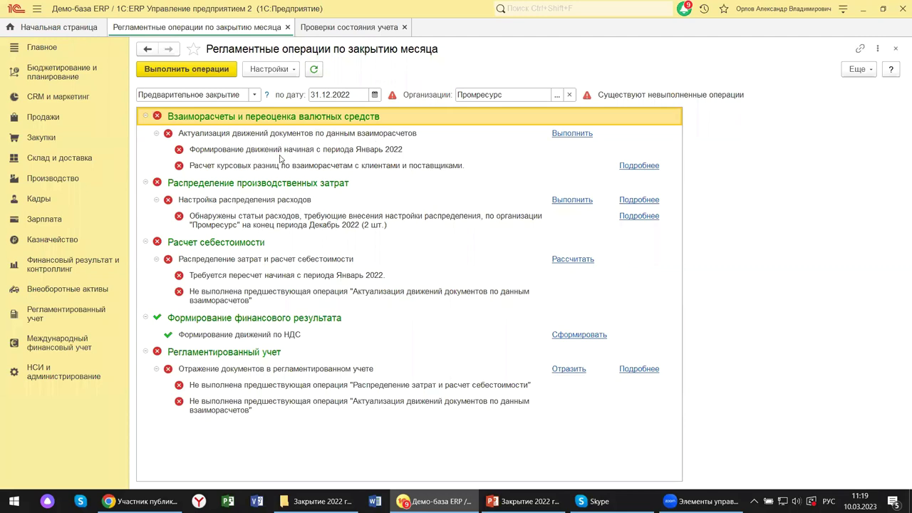
# - Execute «Актуализация движений документов по данным взаиморасчетов» and view the «Производство» section's commands while it runs
pyautogui.click(574, 134)
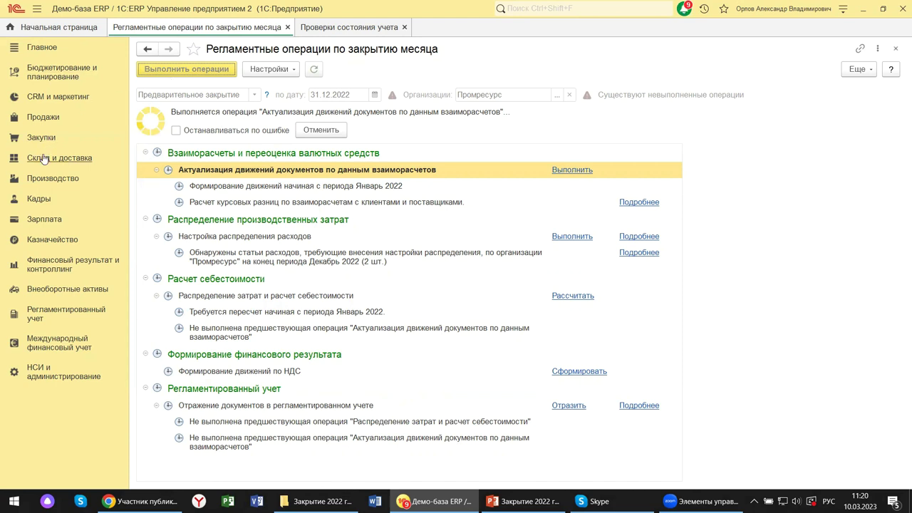
pyautogui.click(67, 178)
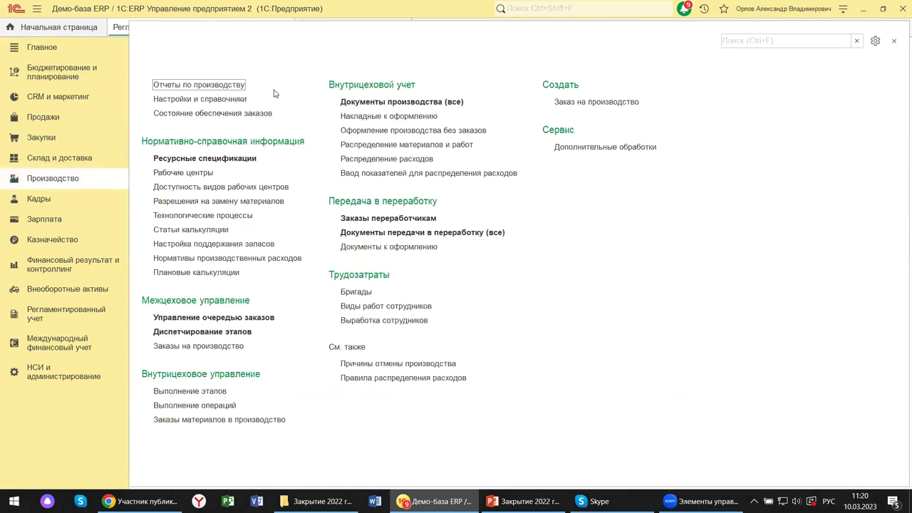
pyautogui.click(894, 42)
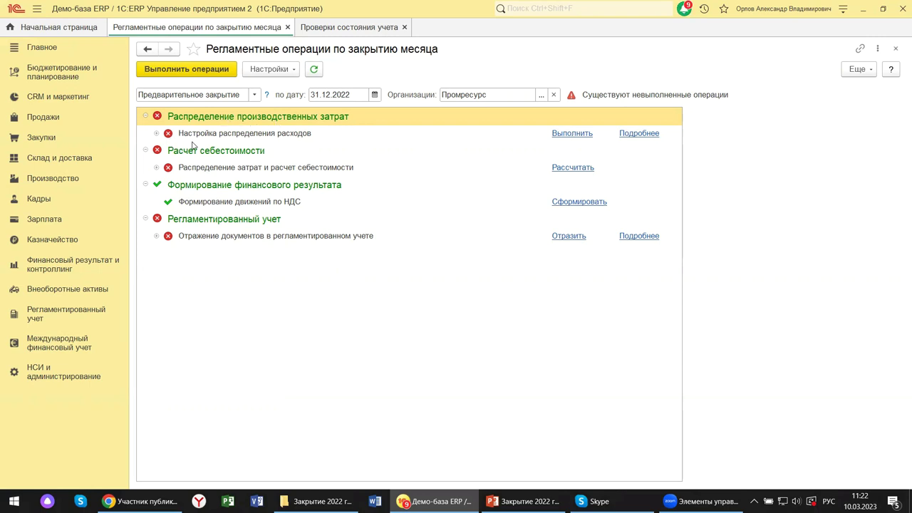
# - Expand the details of «Настройка распределения расходов» and review the automatic month-closing settings form, closing it unchanged
pyautogui.click(156, 133)
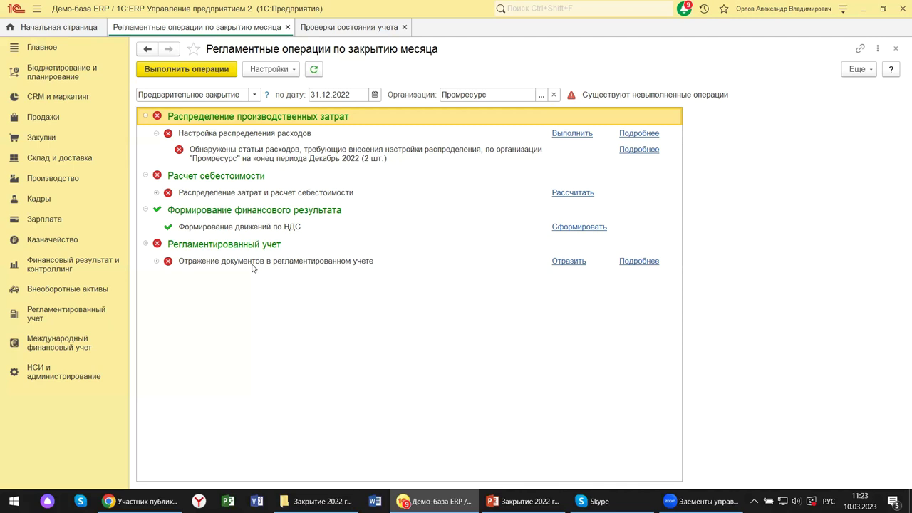
pyautogui.click(295, 70)
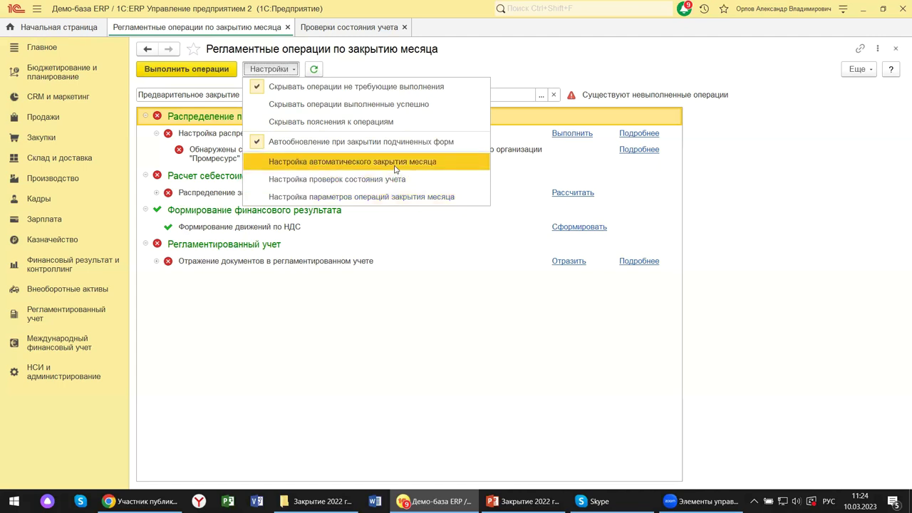
pyautogui.click(395, 167)
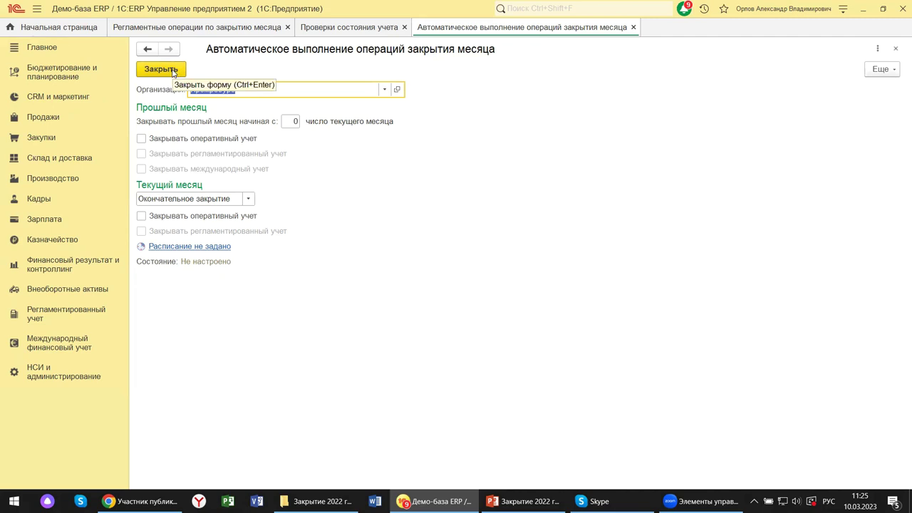
pyautogui.click(895, 48)
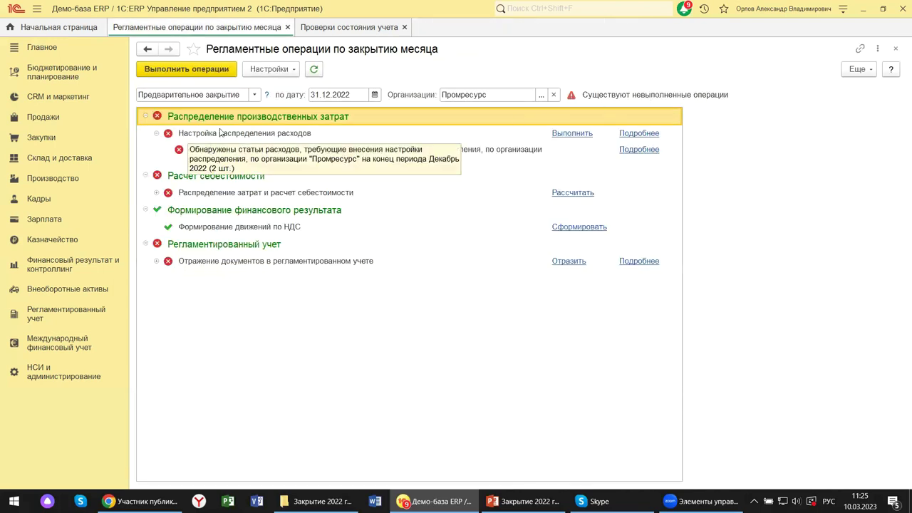
# - Open the «Проверки состояния учета» settings, view the matching slide in the PowerPoint presentation, and return to 1C:ERP
pyautogui.click(294, 72)
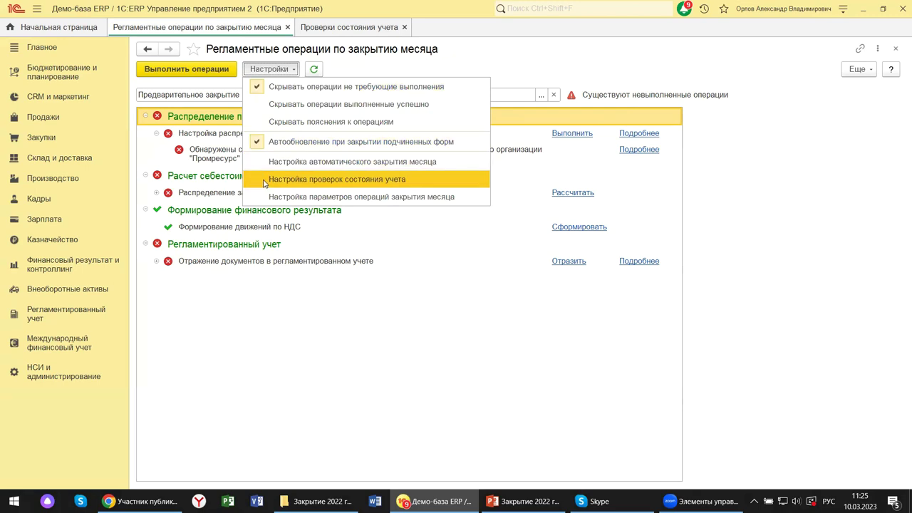
pyautogui.click(265, 181)
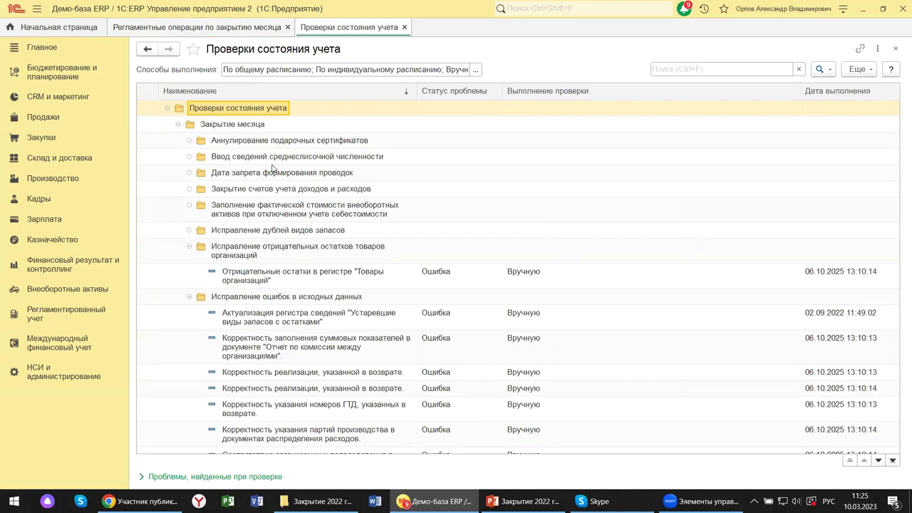
pyautogui.moveTo(524, 501)
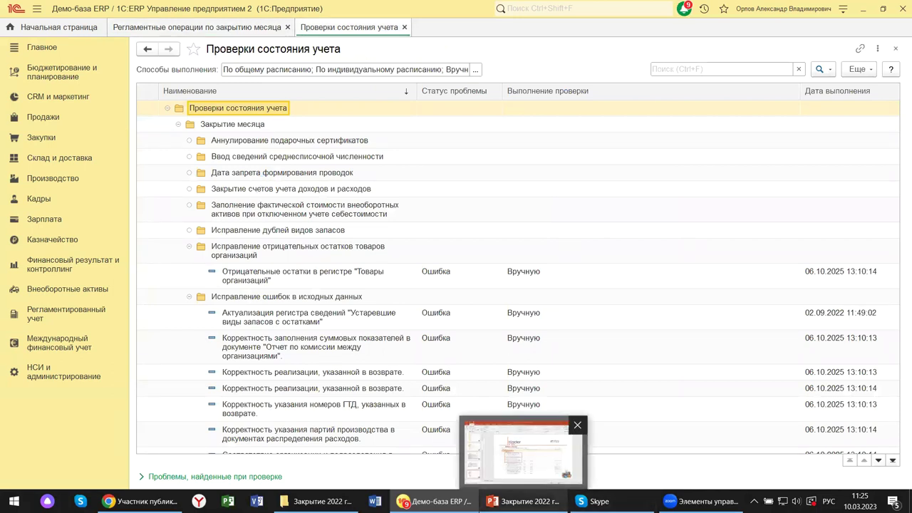
pyautogui.click(499, 446)
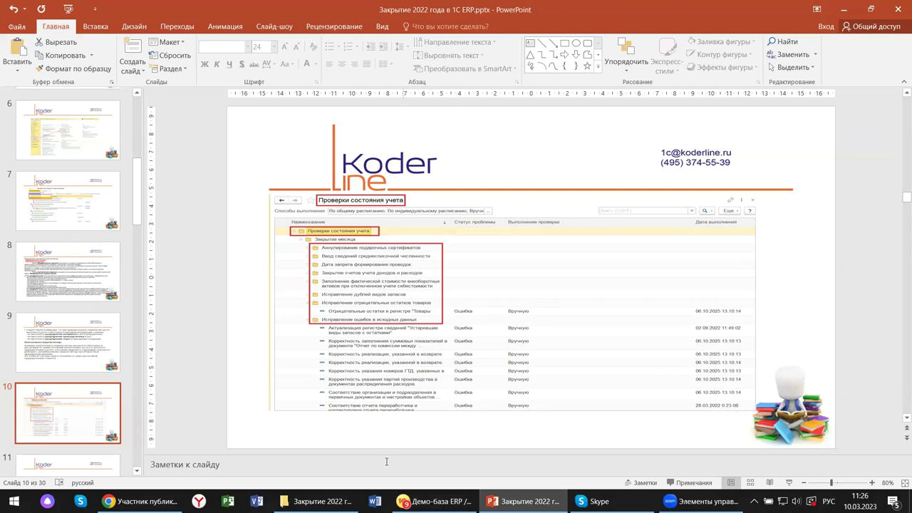
pyautogui.moveTo(431, 501)
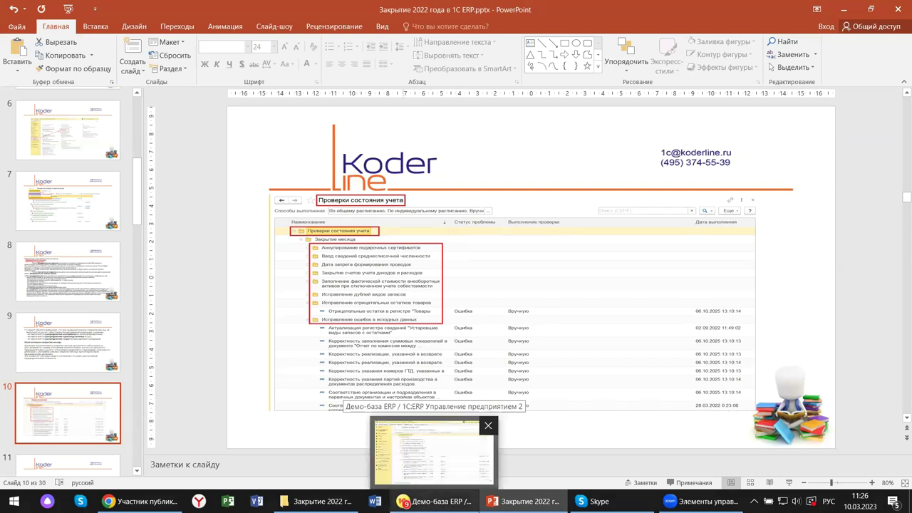
pyautogui.click(432, 453)
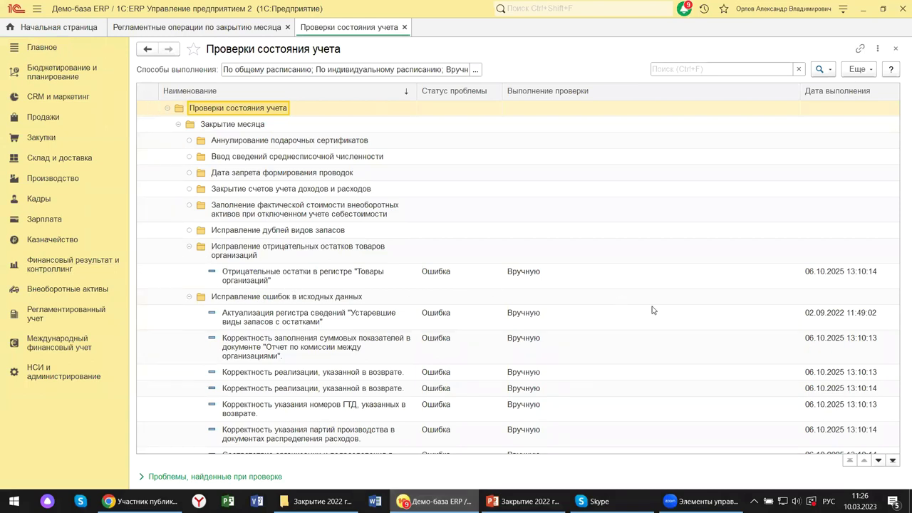
# - Look through the «Закрытие месяца» accounting checks from negative goods balances to «Формирование финансового результата», and close the list
pyautogui.click(255, 280)
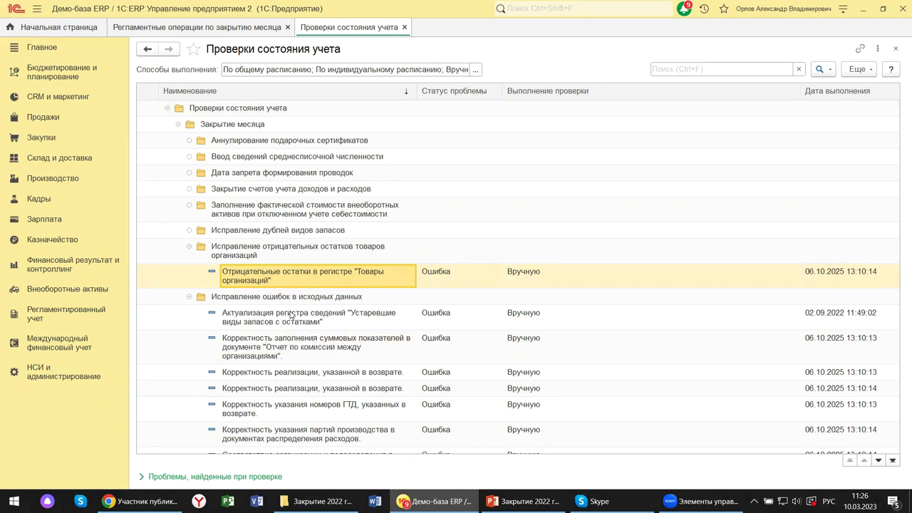
pyautogui.scroll(-8, 347, 437)
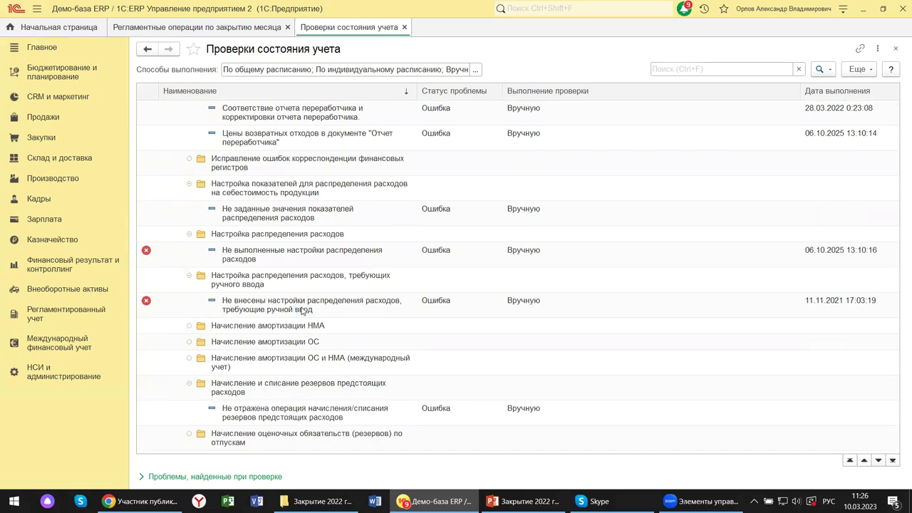
pyautogui.scroll(-10, 302, 311)
pyautogui.scroll(-10, 303, 311)
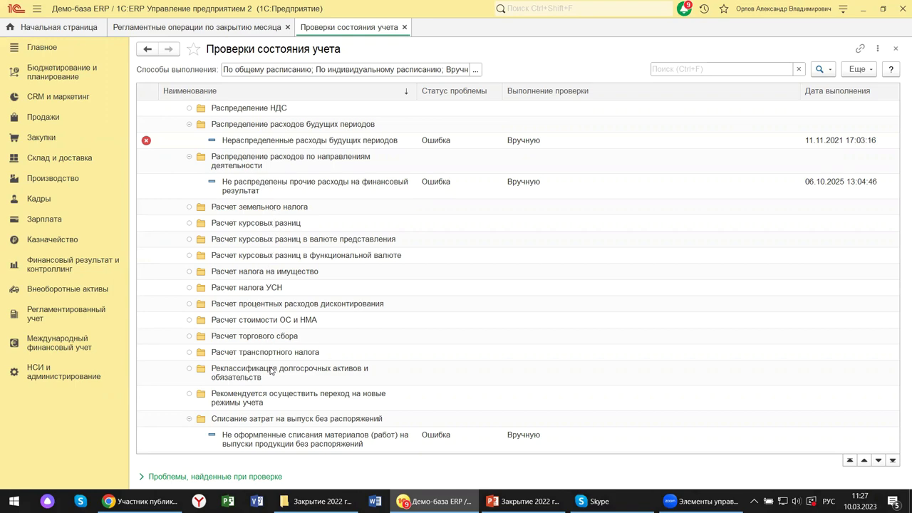
pyautogui.scroll(-6, 271, 370)
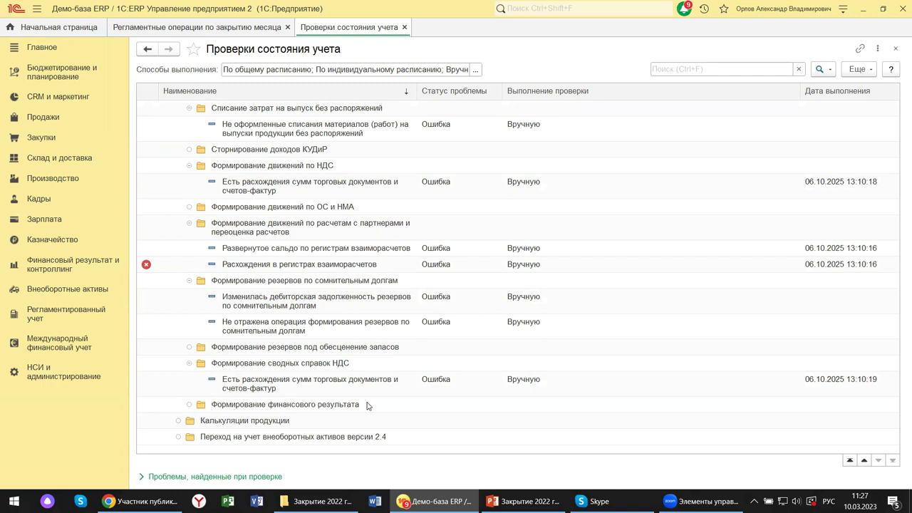
pyautogui.click(261, 408)
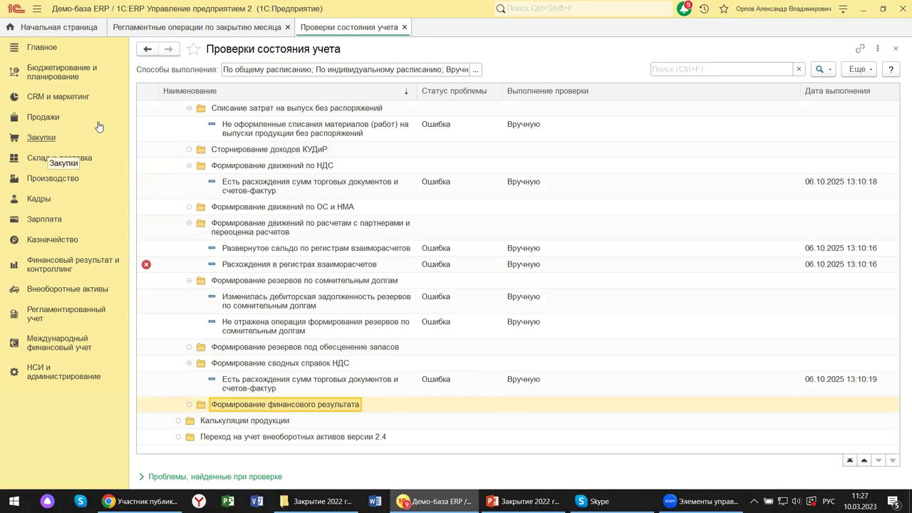
pyautogui.click(896, 49)
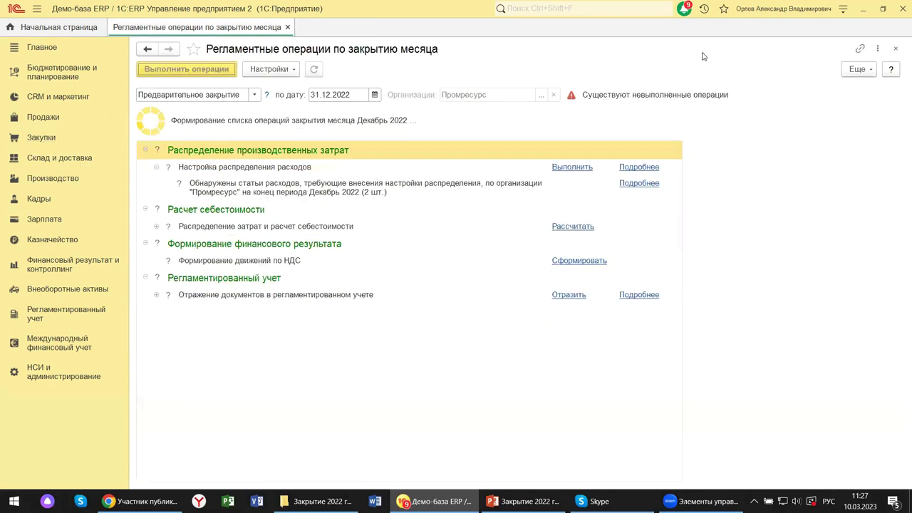
# - Try to open «Настройка параметров операций закрытия месяца», view the error report form, and dismiss it without saving a report
pyautogui.click(278, 68)
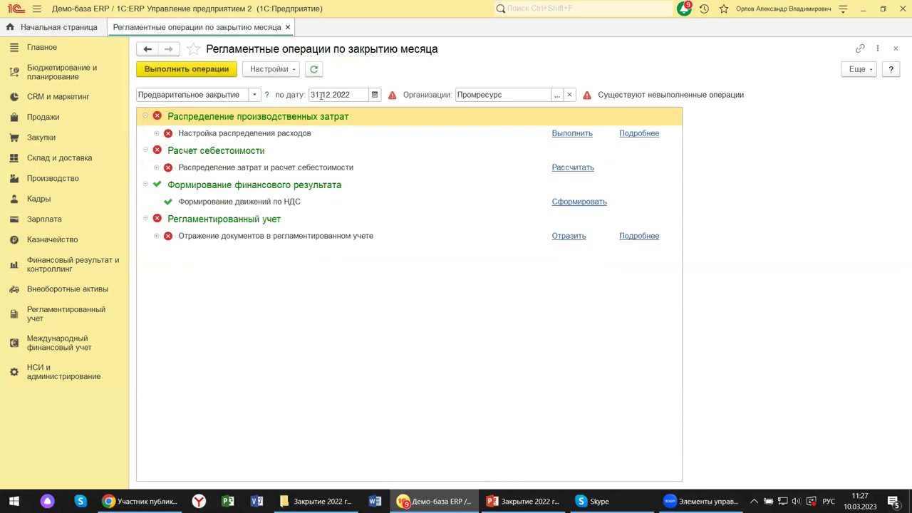
pyautogui.click(291, 70)
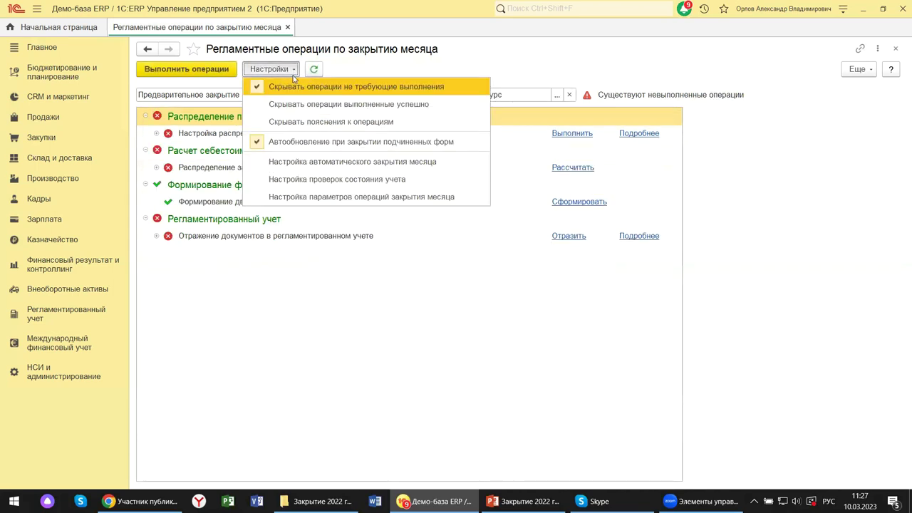
pyautogui.click(308, 198)
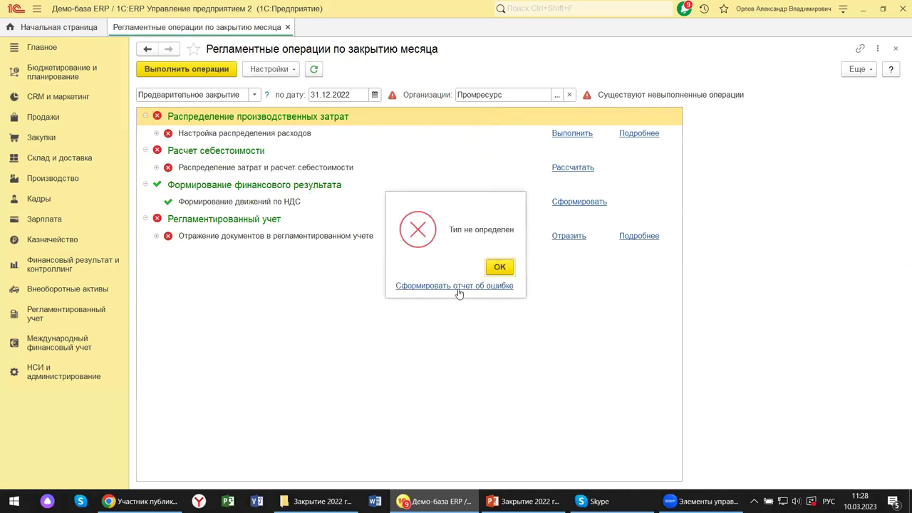
pyautogui.click(422, 285)
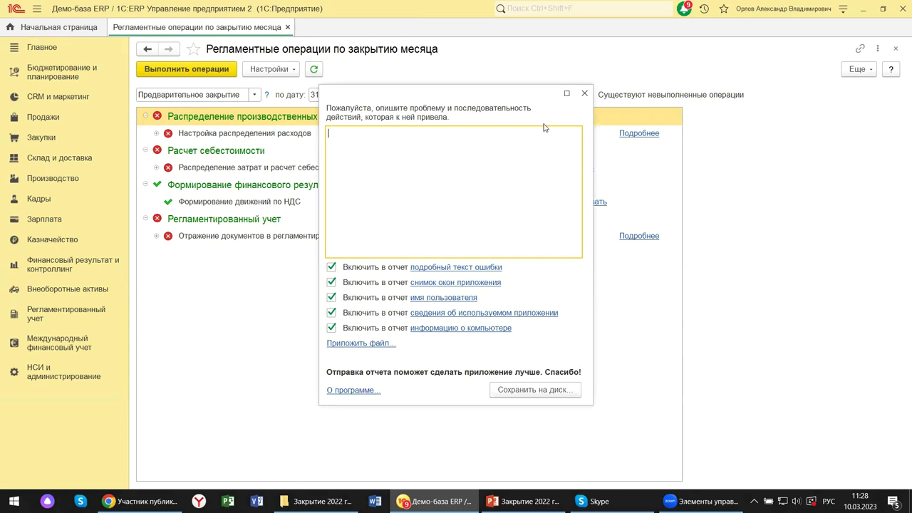
pyautogui.click(584, 93)
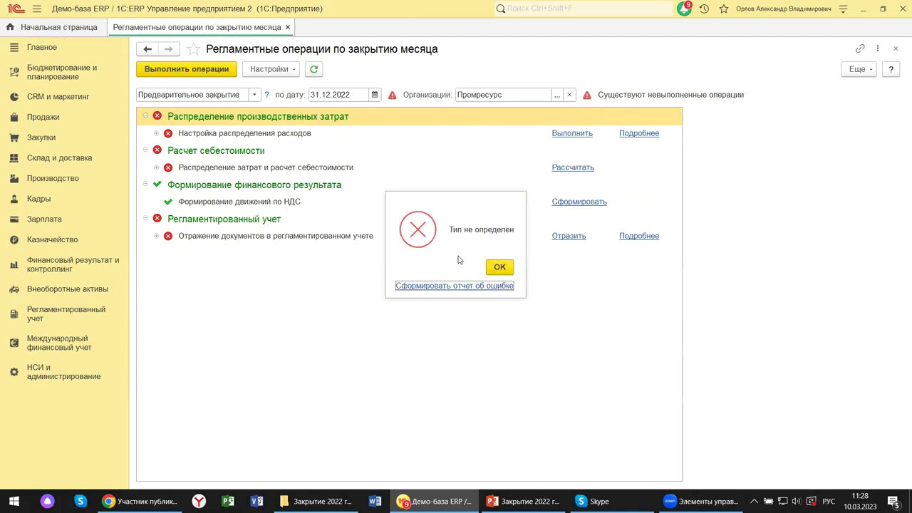
pyautogui.click(491, 267)
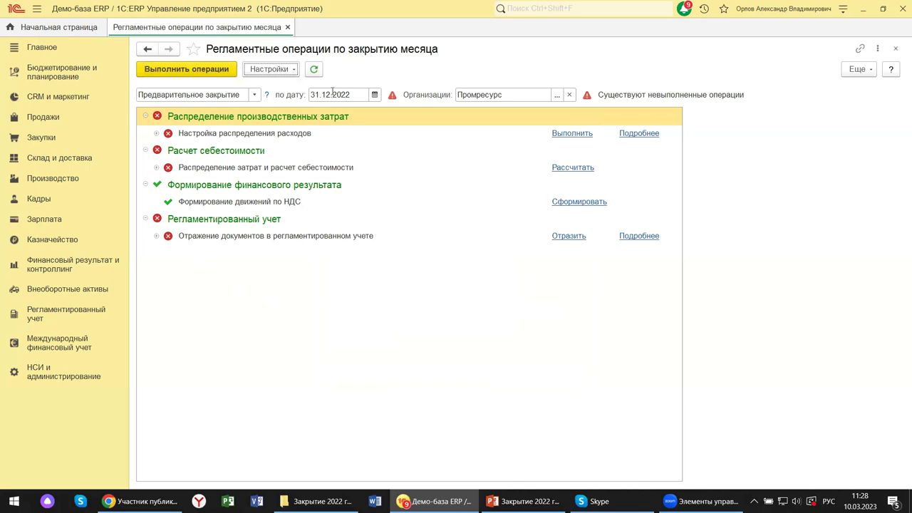
# - Switch the closing mode to «Окончательное закрытие» and expand the recommendation on moving to new accounting modes
pyautogui.click(256, 94)
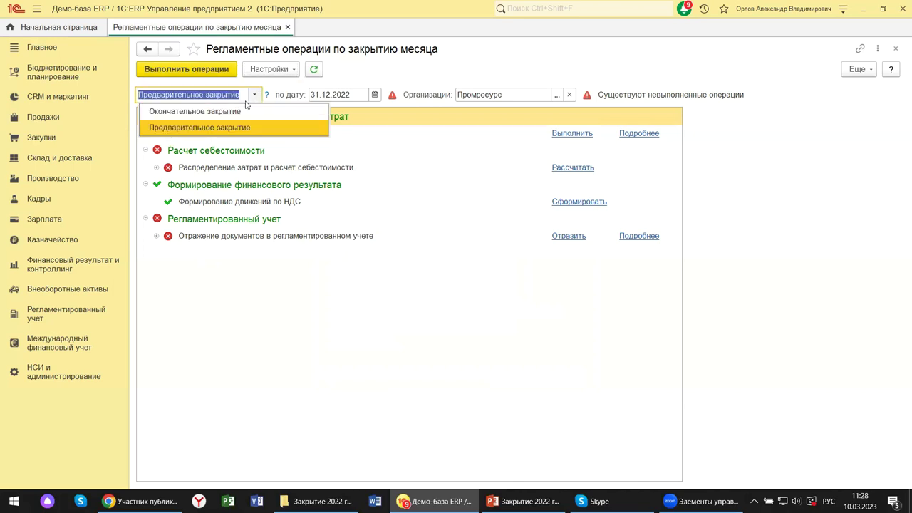
pyautogui.click(214, 110)
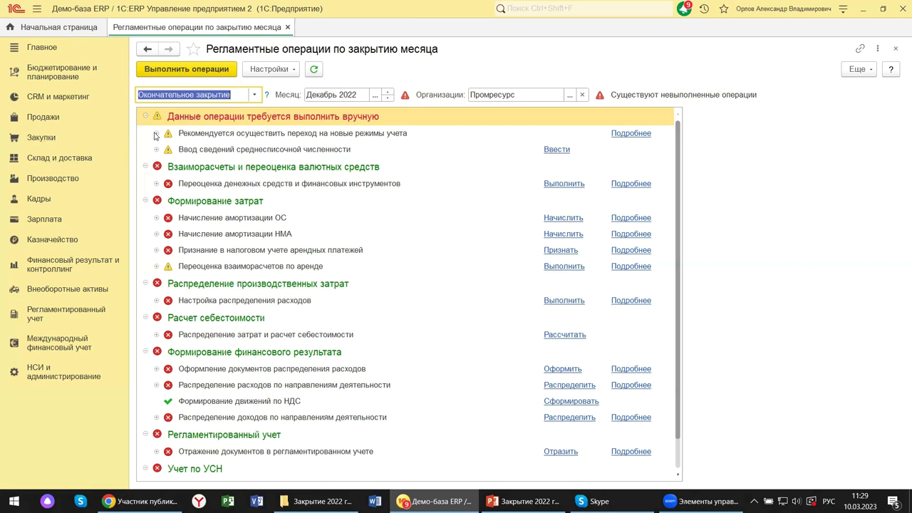
pyautogui.click(157, 134)
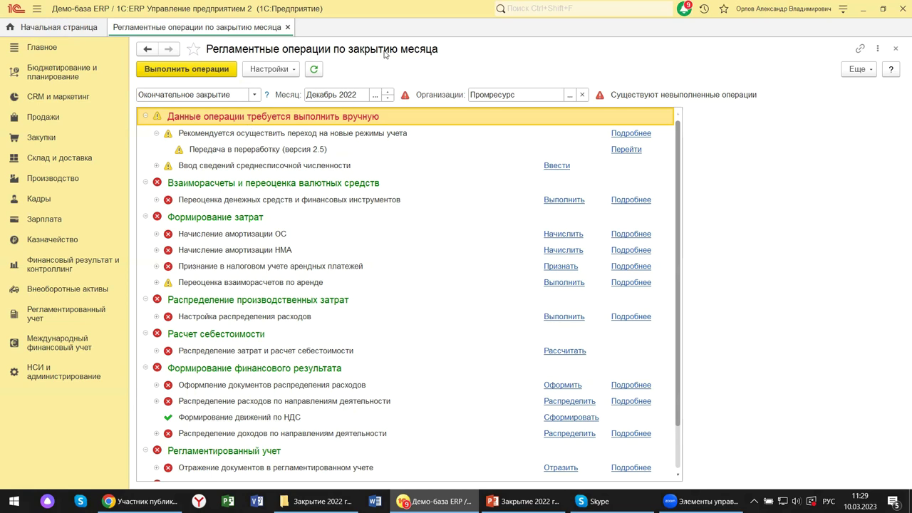
pyautogui.click(293, 71)
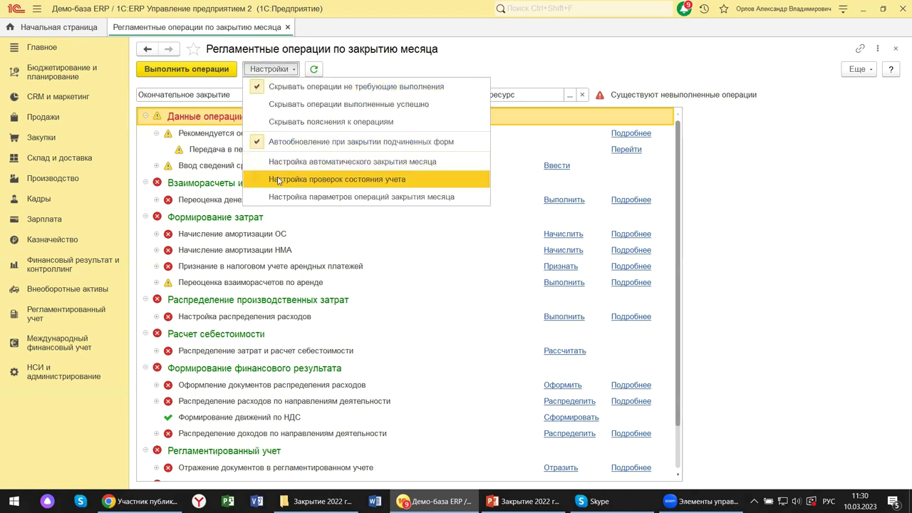
pyautogui.click(761, 147)
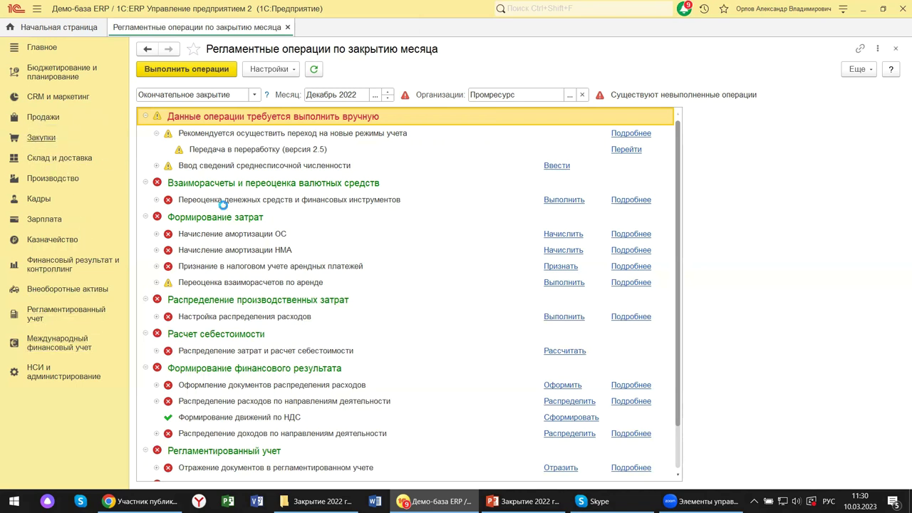
# - Open the suppliers list from «Закупки» and view the commands of the «Продажи», «Склад и доставка» and «Казначейство» sections
pyautogui.click(15, 140)
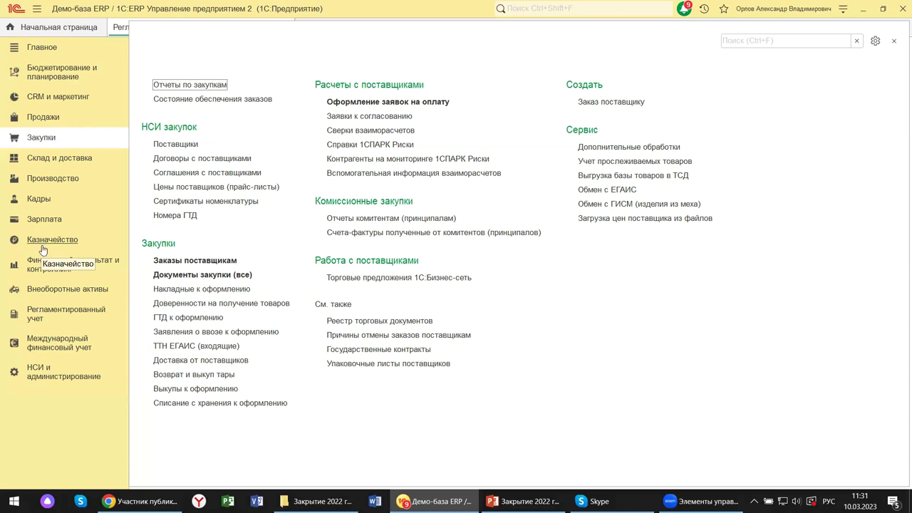
pyautogui.click(177, 144)
pyautogui.click(45, 119)
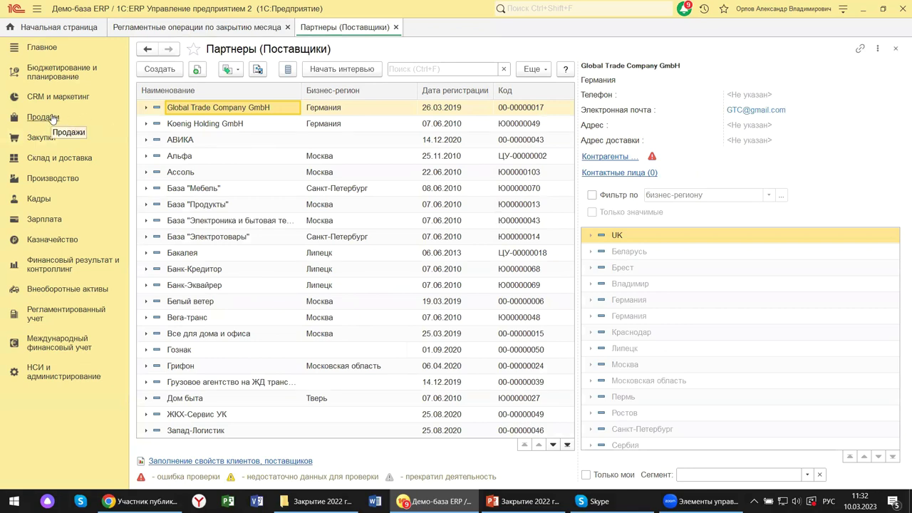
pyautogui.click(10, 121)
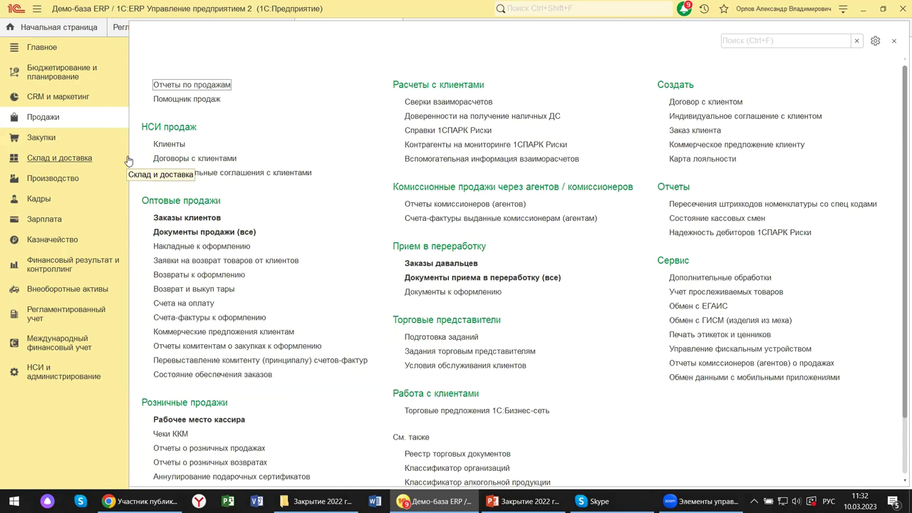
pyautogui.click(55, 159)
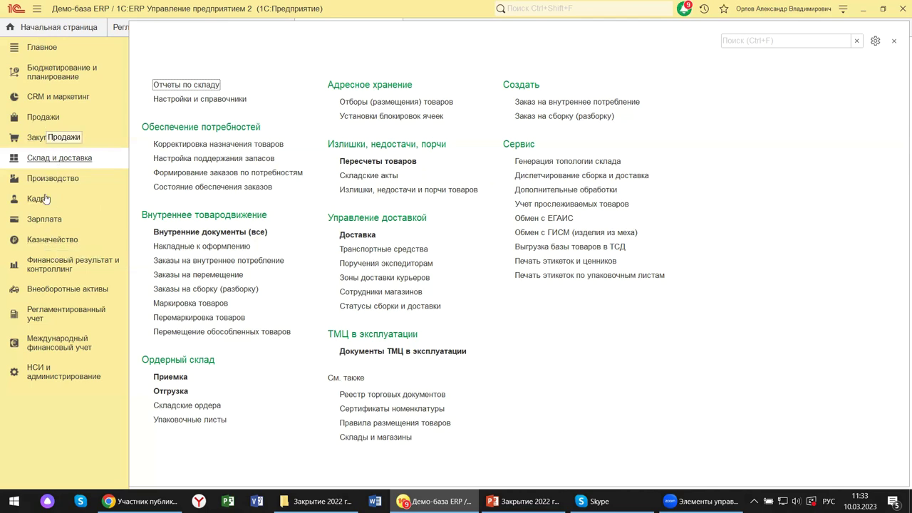
pyautogui.click(51, 243)
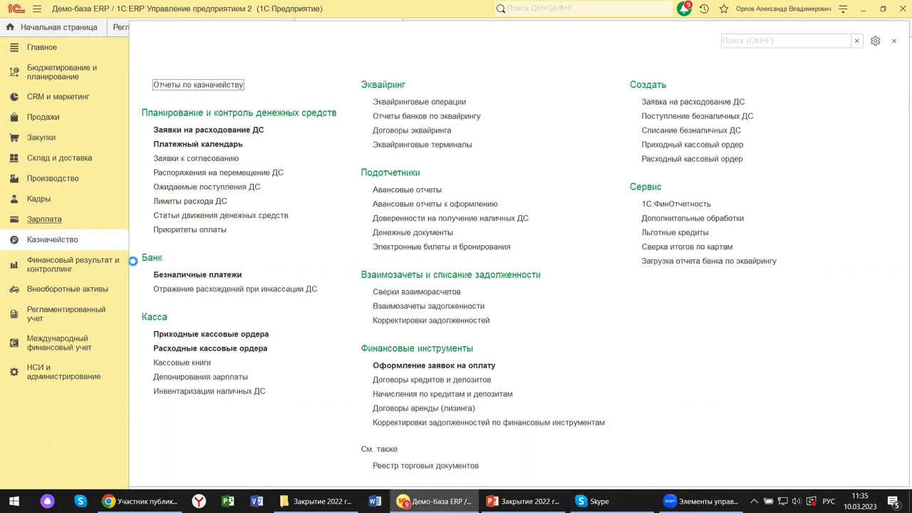
# - Look through all commands of the «Зарплата» section, from payroll calculations to «Выплаты», «Бухучет» and «См. также»
pyautogui.moveTo(49, 225)
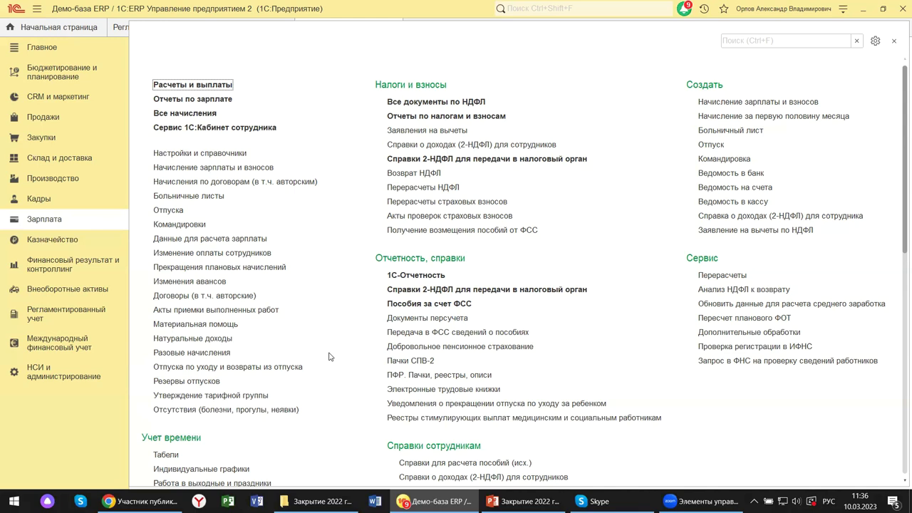
pyautogui.scroll(-4, 329, 356)
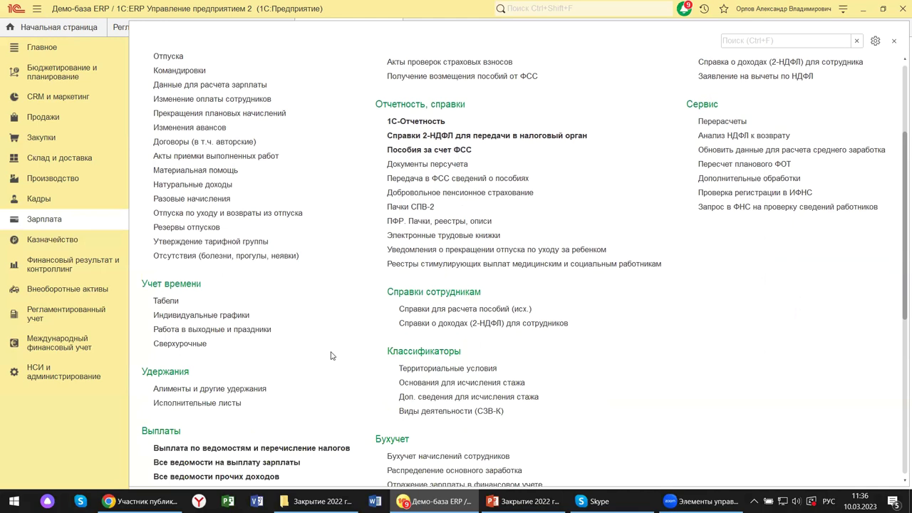
pyautogui.scroll(-3, 331, 355)
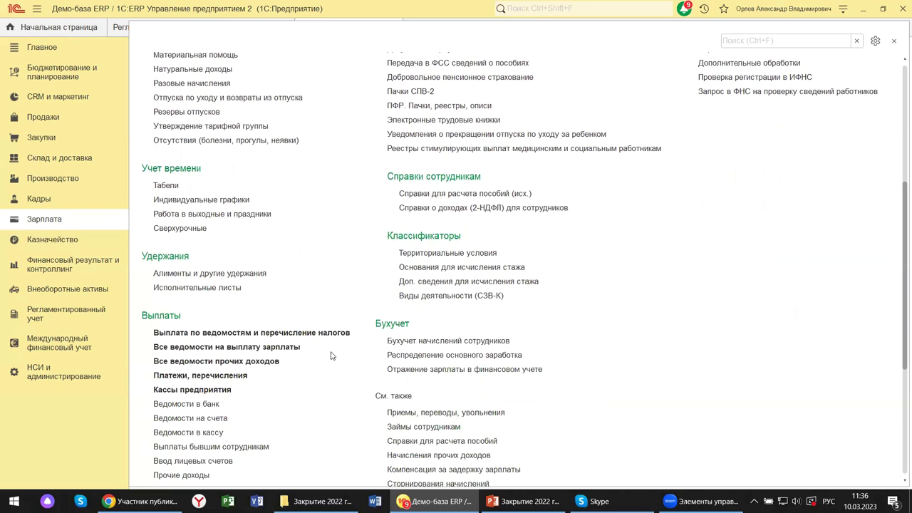
pyautogui.scroll(-3, 331, 355)
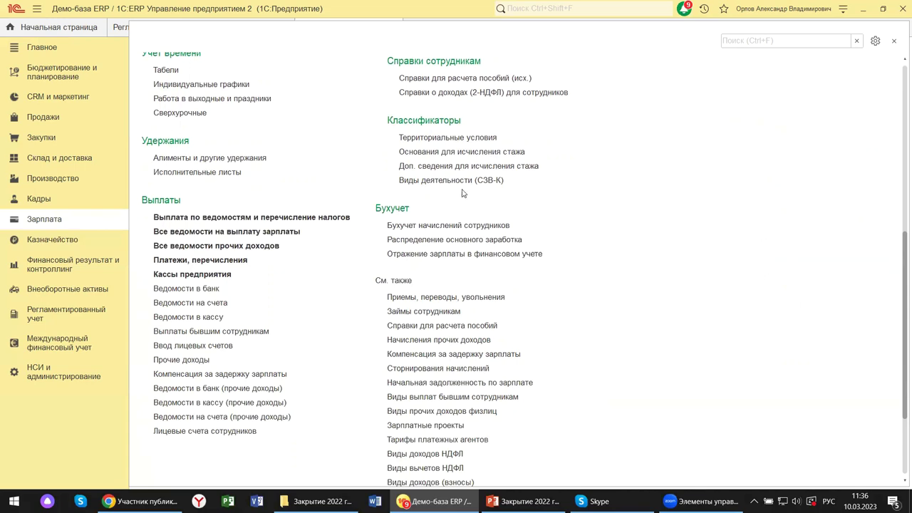
pyautogui.scroll(-3, 444, 278)
pyautogui.scroll(-2, 444, 277)
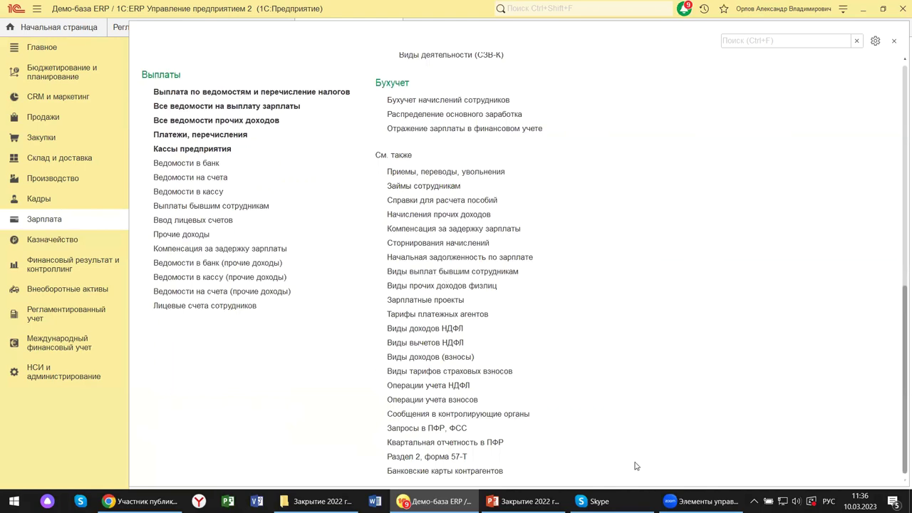
pyautogui.scroll(2, 636, 466)
pyautogui.scroll(10, 638, 465)
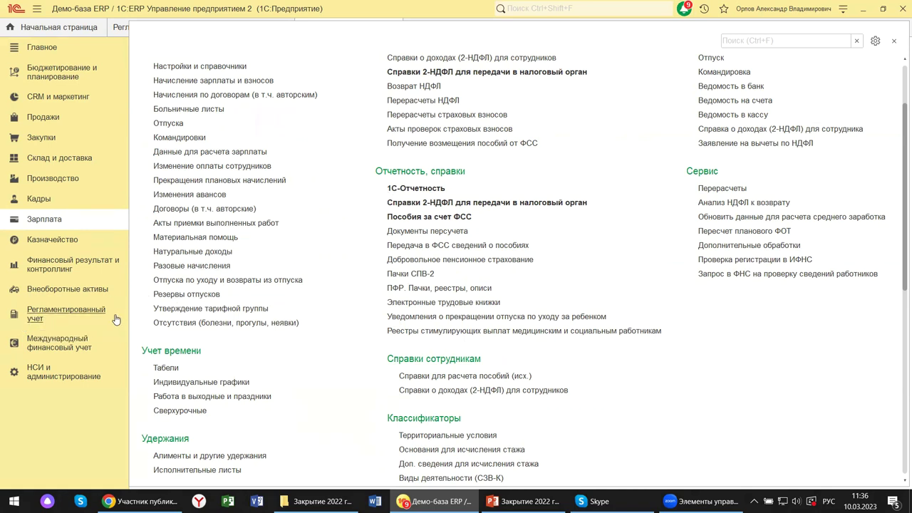
# - View the «Регламентированный учет» section's commands and return to those of «Зарплата», down to the «Бухучет» group
pyautogui.click(55, 314)
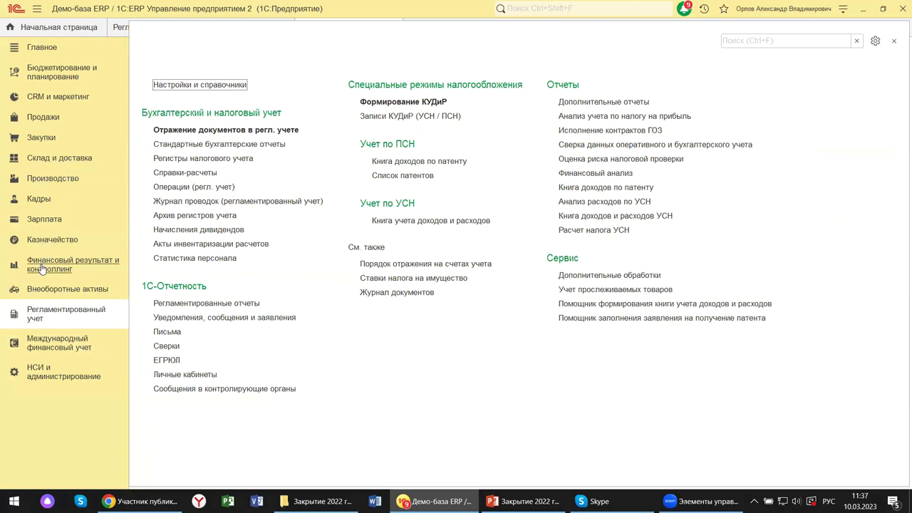
pyautogui.click(40, 223)
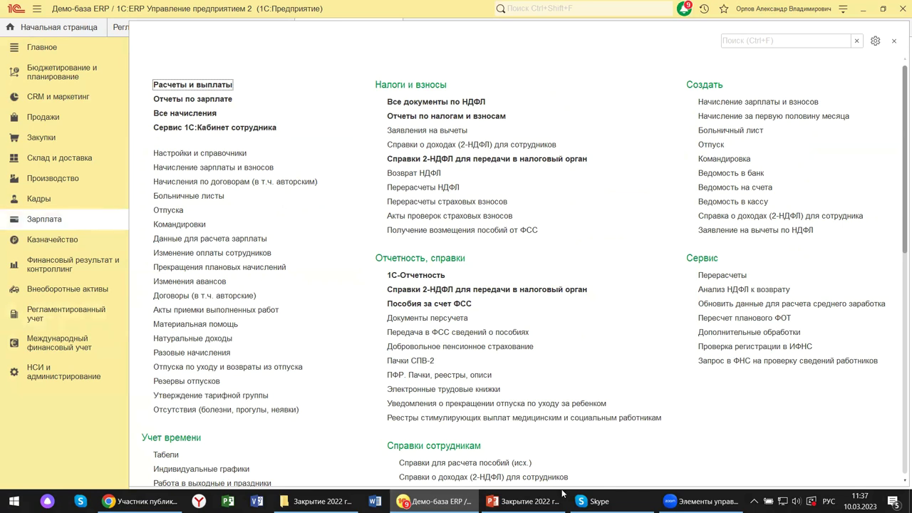
pyautogui.click(894, 42)
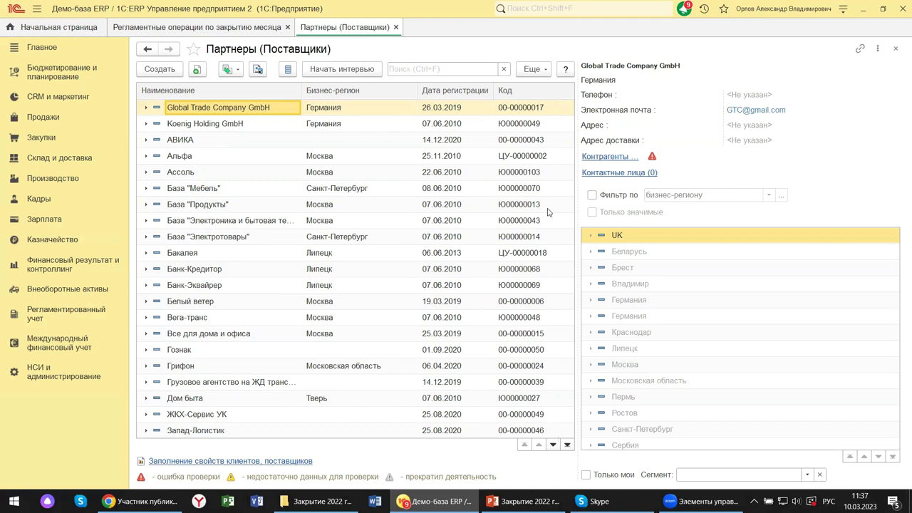
pyautogui.moveTo(557, 102)
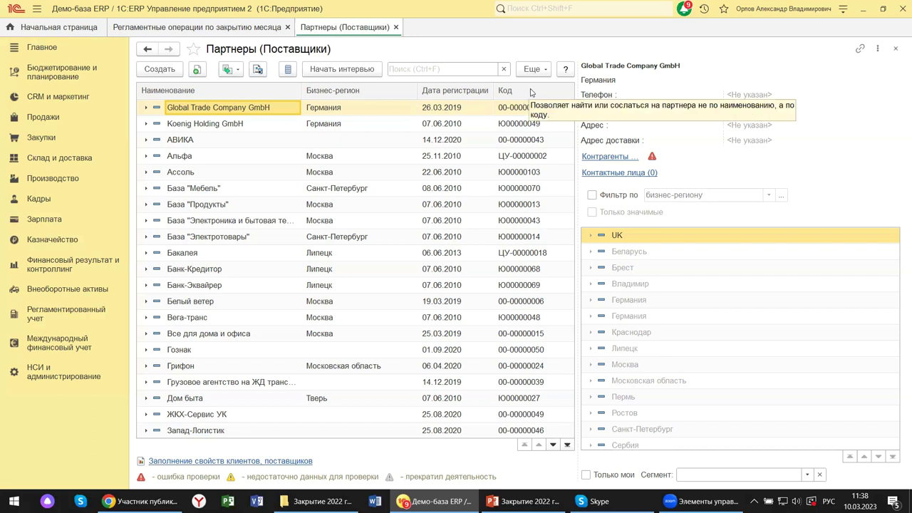
pyautogui.click(39, 221)
pyautogui.scroll(-5, 311, 233)
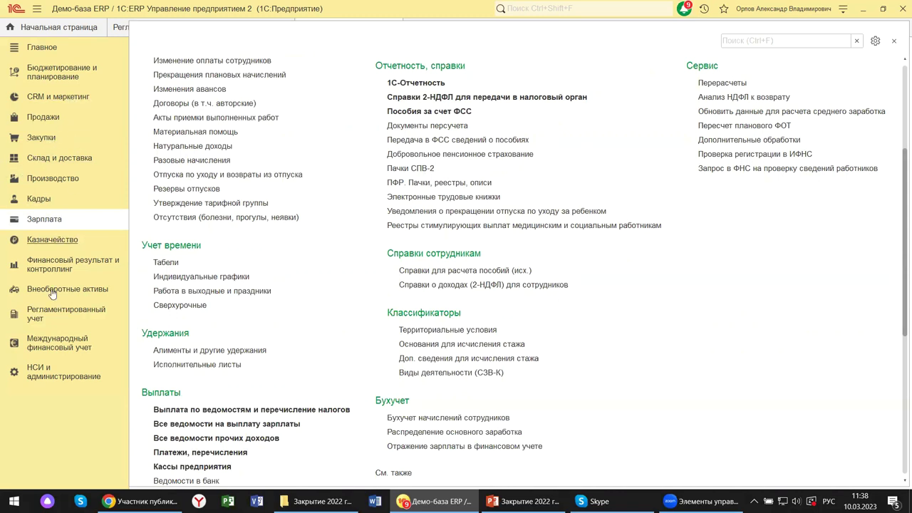
# - Open the «Организации» list from «НСИ и администрирование» and open the card of «Андромеда Плюс»
pyautogui.click(49, 382)
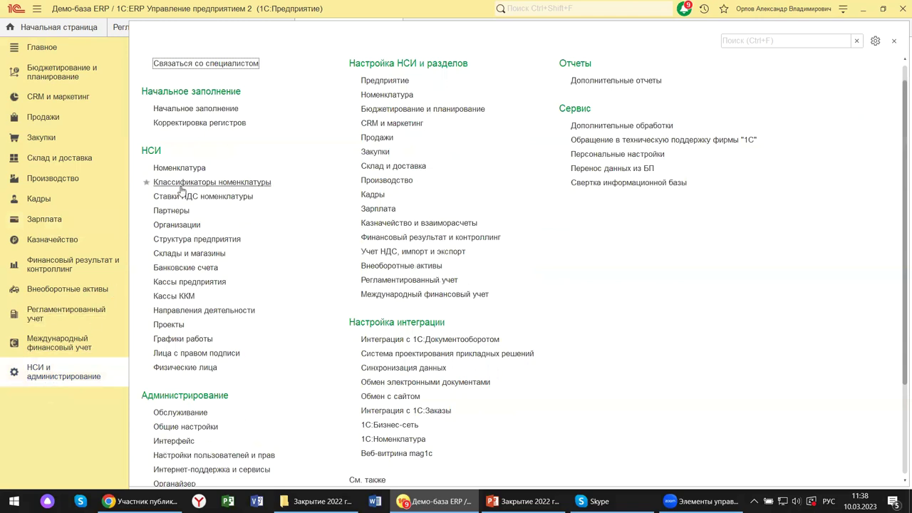
pyautogui.click(178, 225)
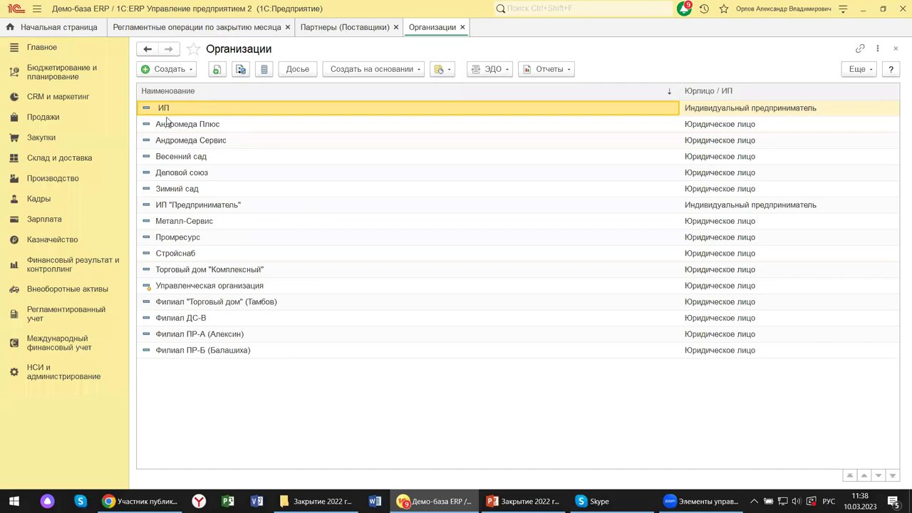
pyautogui.press('super+e')
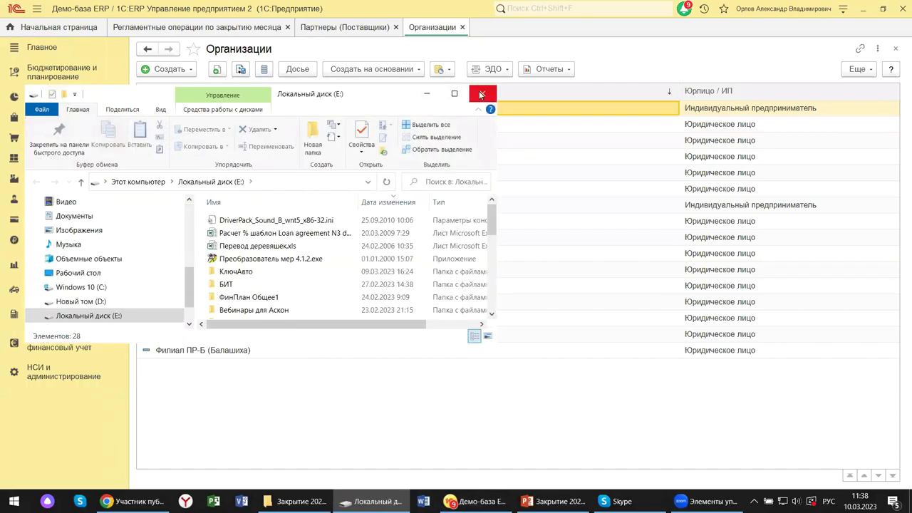
pyautogui.click(482, 93)
pyautogui.click(184, 124)
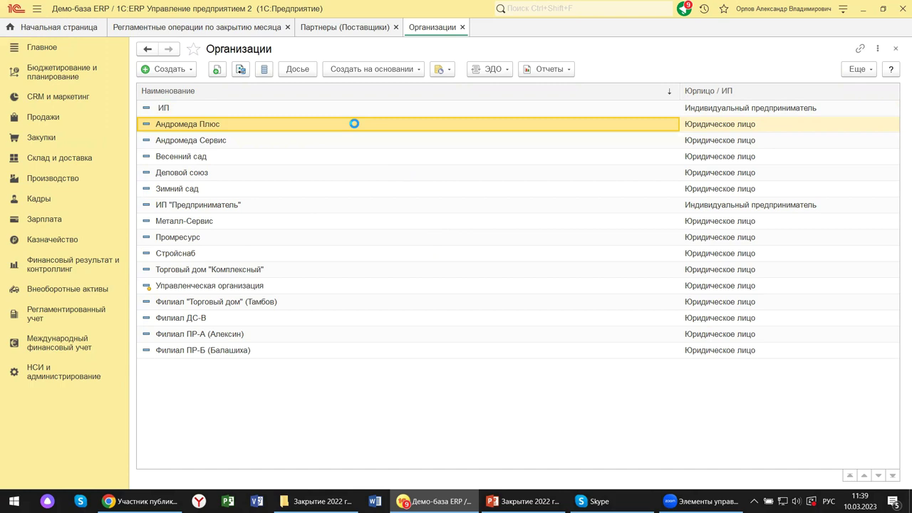
pyautogui.doubleClick(354, 123)
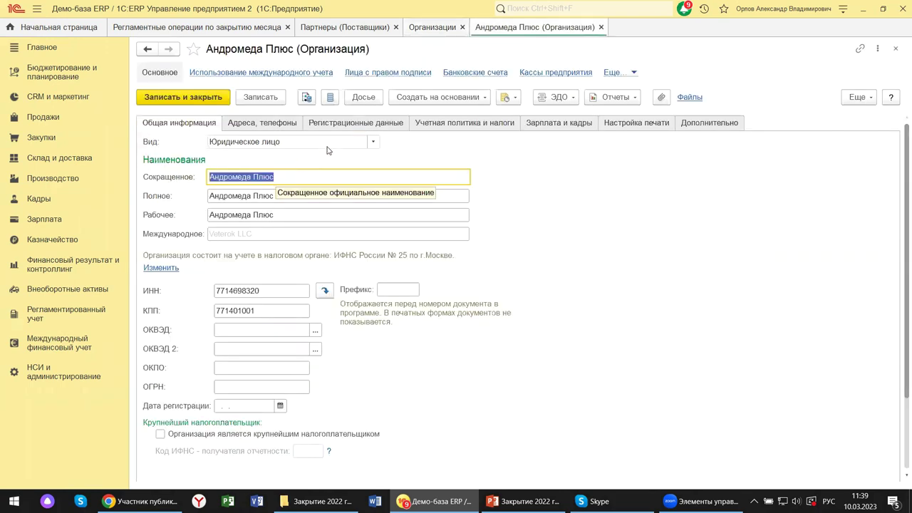
# - Review the taxation system settings and the financial accounting policy of «Андромеда Плюс», closing each without changes
pyautogui.click(453, 124)
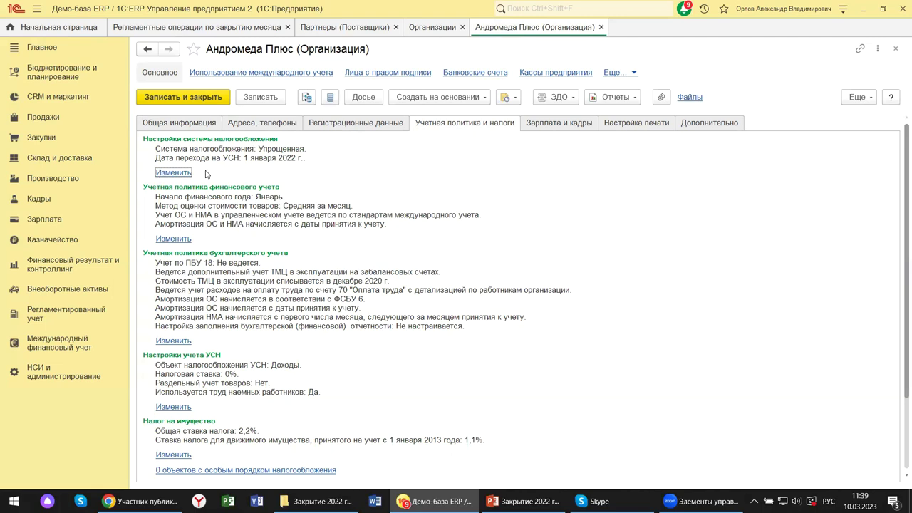
pyautogui.click(163, 174)
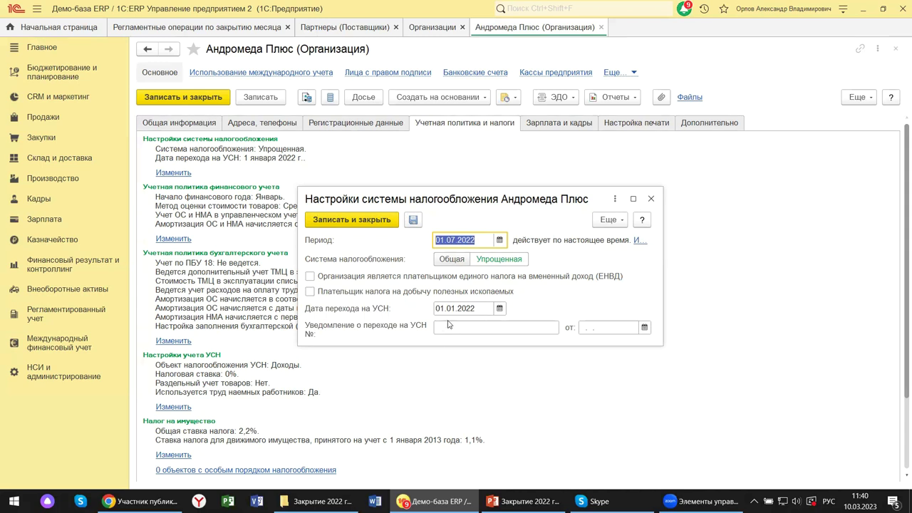
pyautogui.click(448, 324)
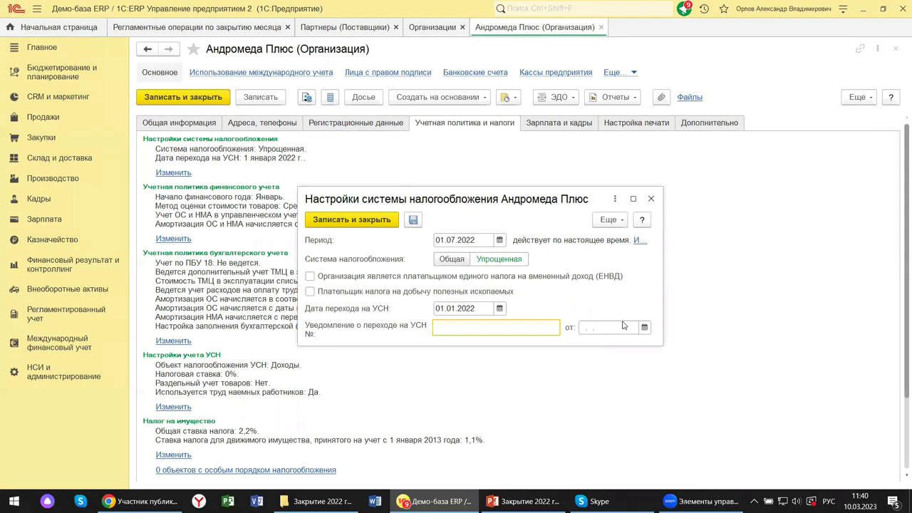
pyautogui.click(650, 198)
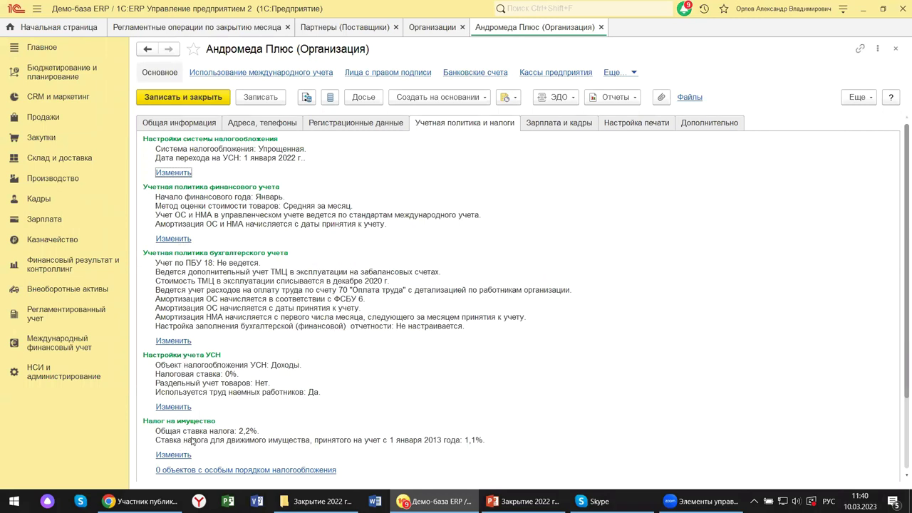
pyautogui.click(183, 241)
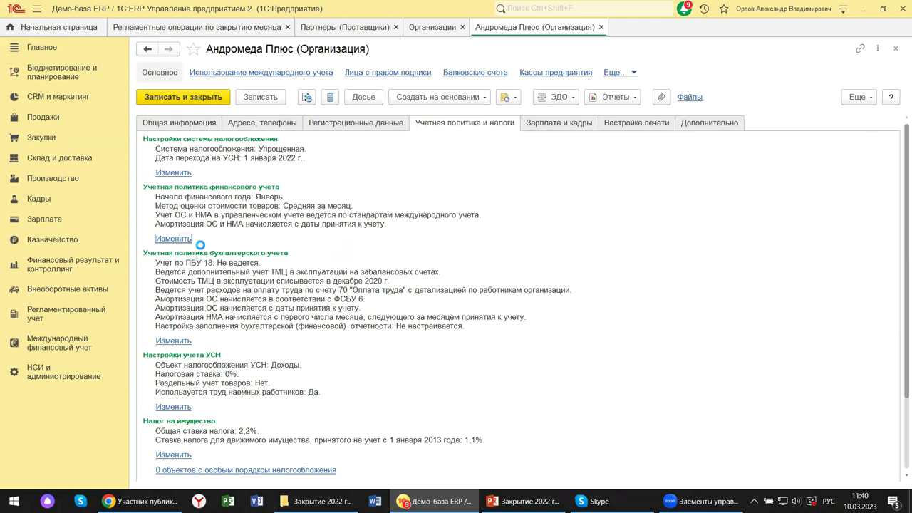
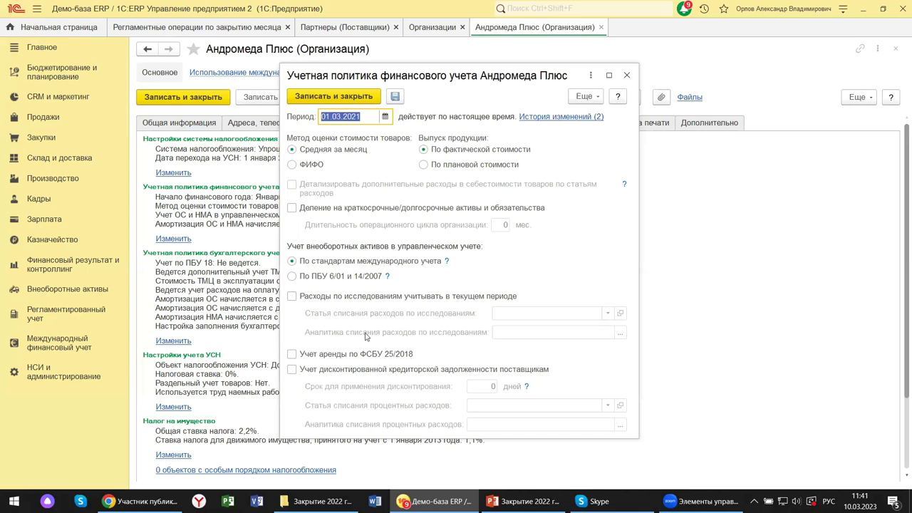
pyautogui.click(626, 75)
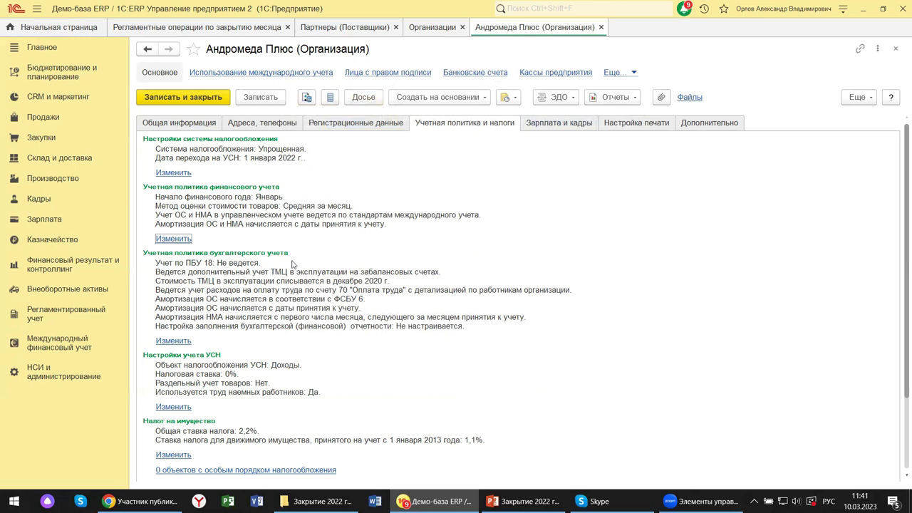
# - Open the organization's «Учетная политика бухгалтерского учета» and read the hint on the balance method of ПБУ 18
pyautogui.click(168, 342)
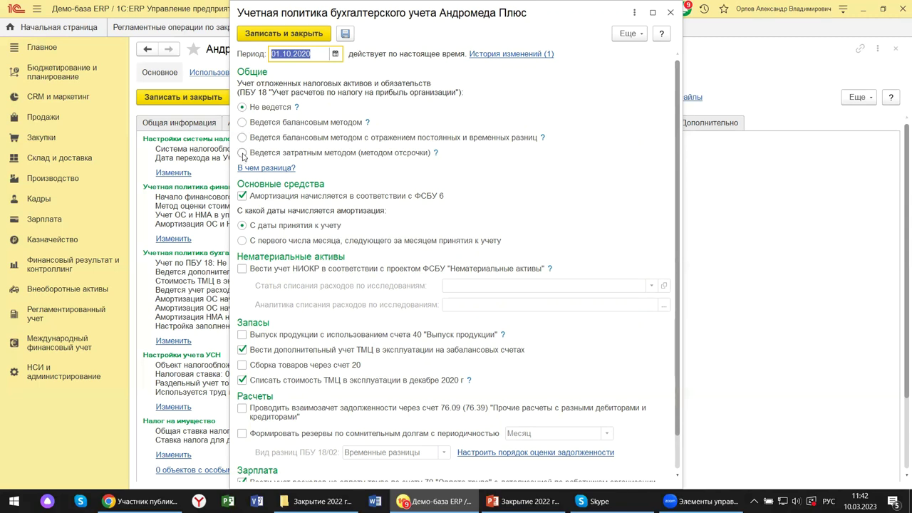
pyautogui.click(369, 124)
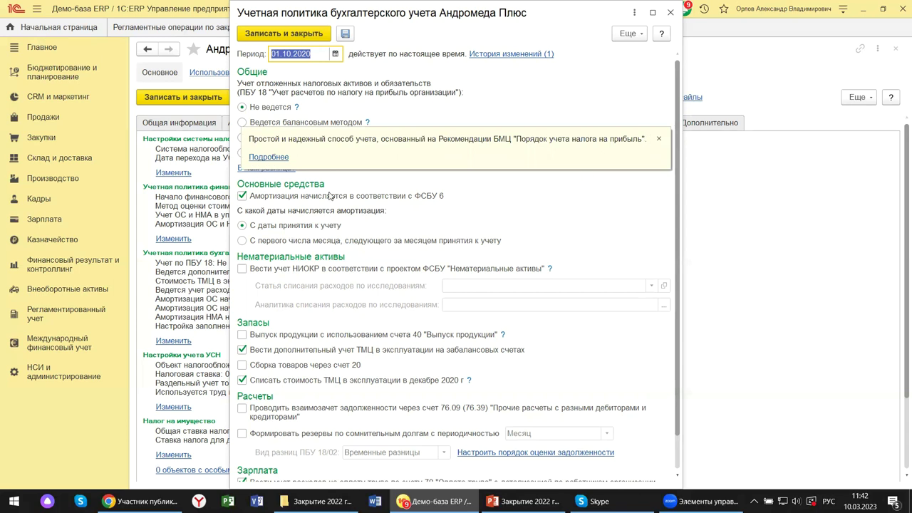
pyautogui.click(658, 138)
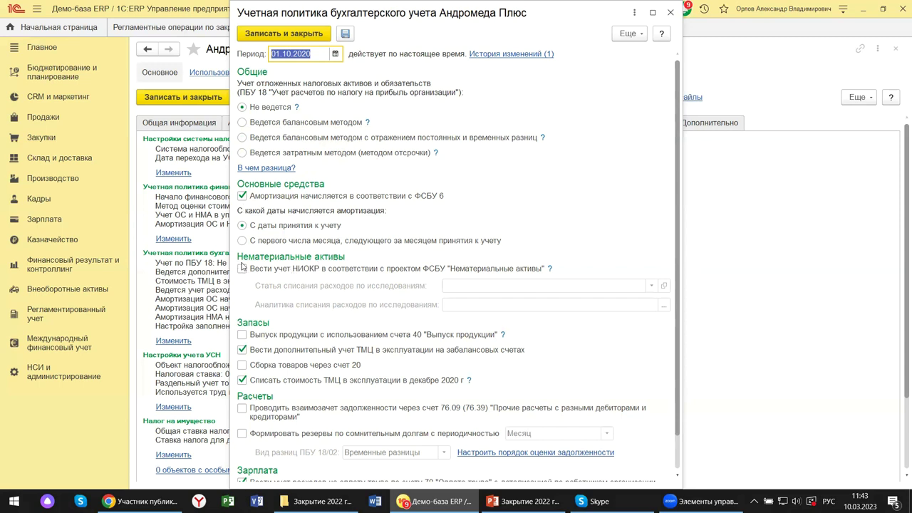
# - Try enabling НИОКР accounting under «Нематериальные активы» and view the expense items available for writing off research costs
pyautogui.click(242, 269)
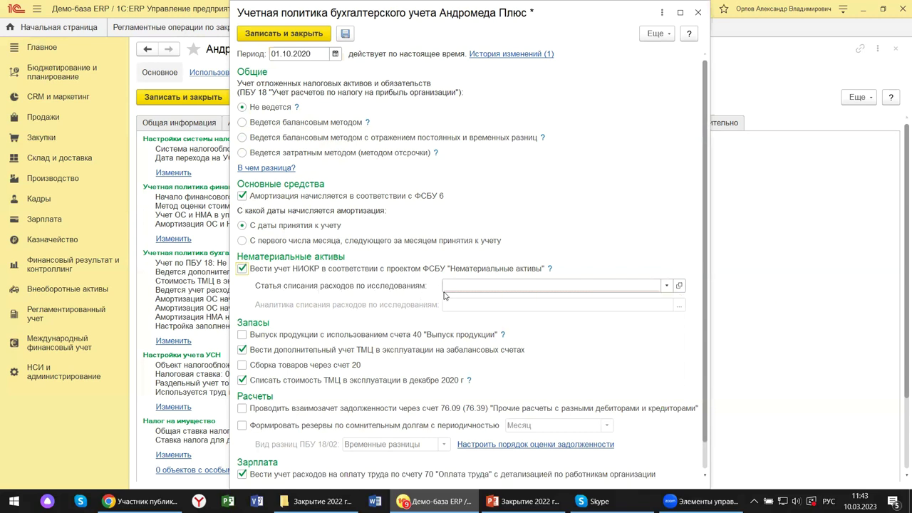
pyautogui.click(666, 286)
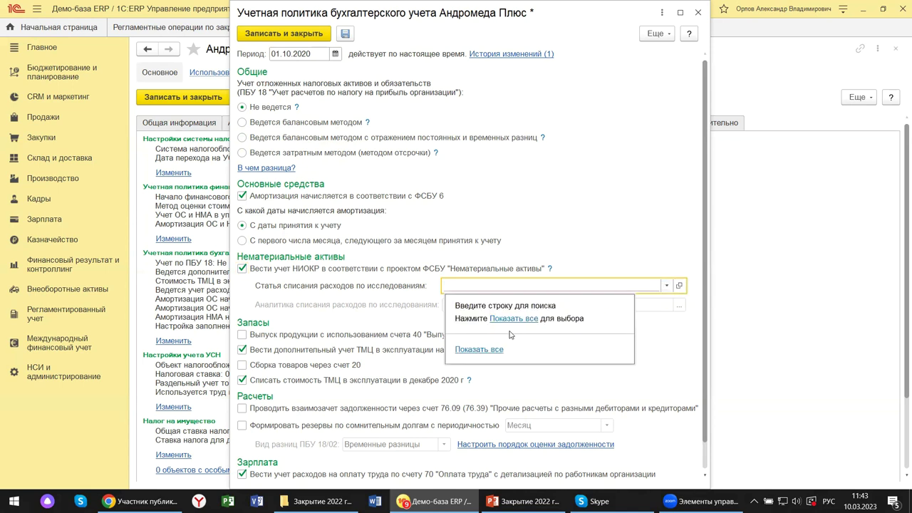
pyautogui.click(509, 321)
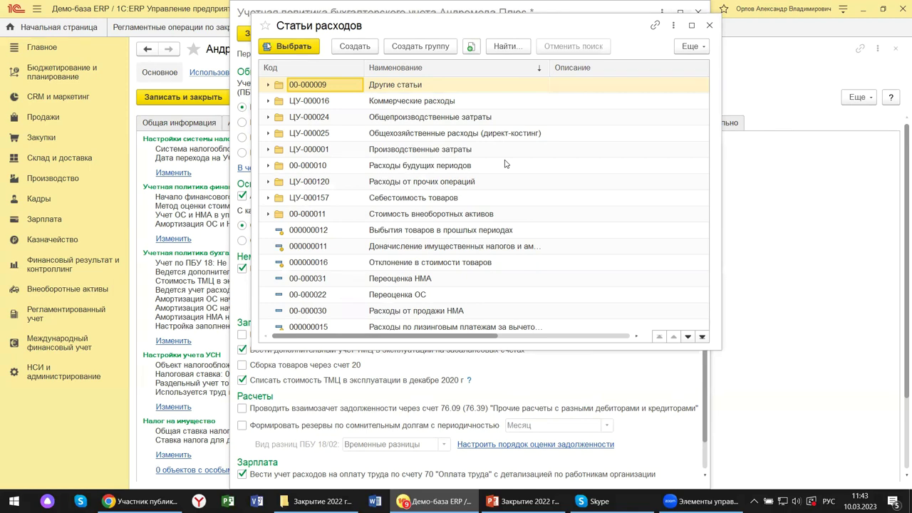
pyautogui.click(709, 25)
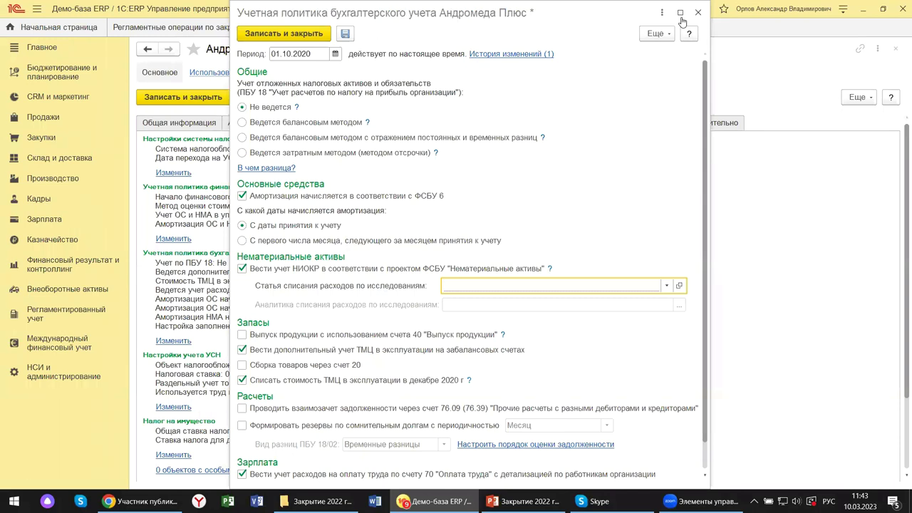
pyautogui.click(242, 270)
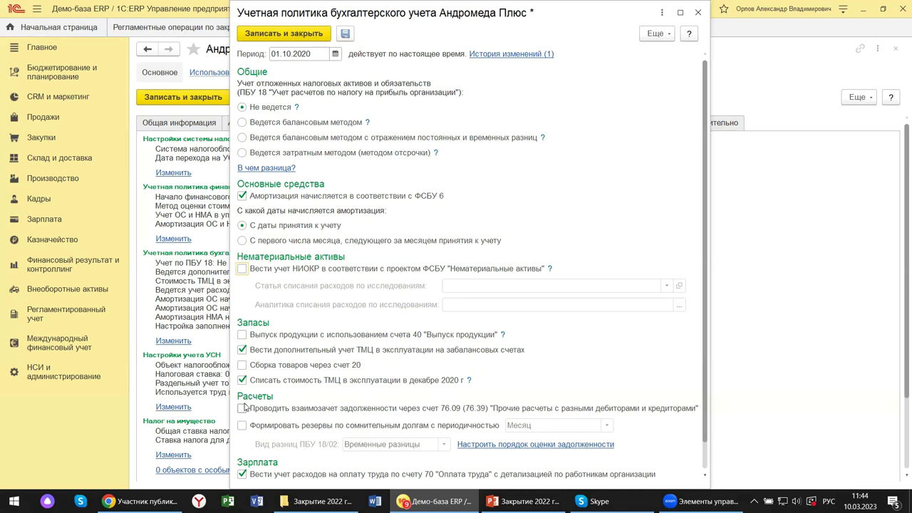
# - Review the «Расчеты» options and the available financial reporting setups in the accounting policy, and close it without saving
pyautogui.moveTo(243, 414)
pyautogui.moveTo(420, 425)
pyautogui.moveTo(450, 410)
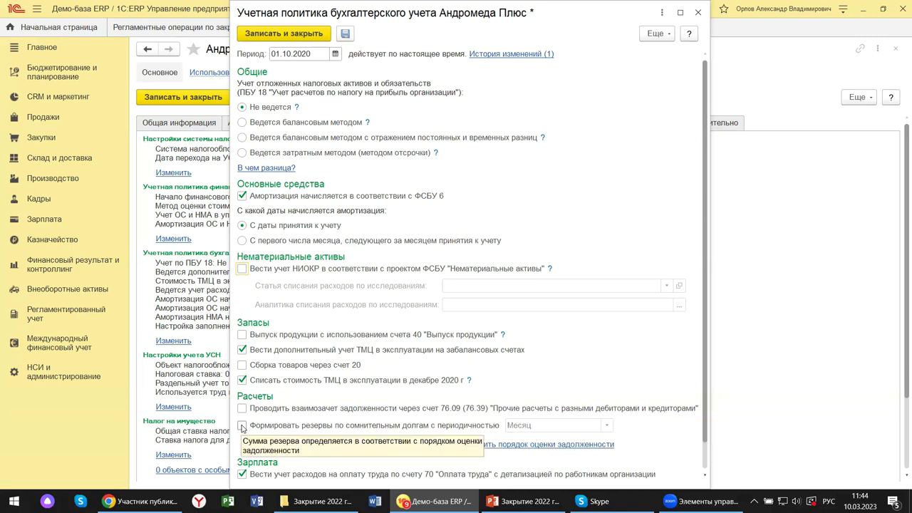
pyautogui.scroll(-1, 264, 432)
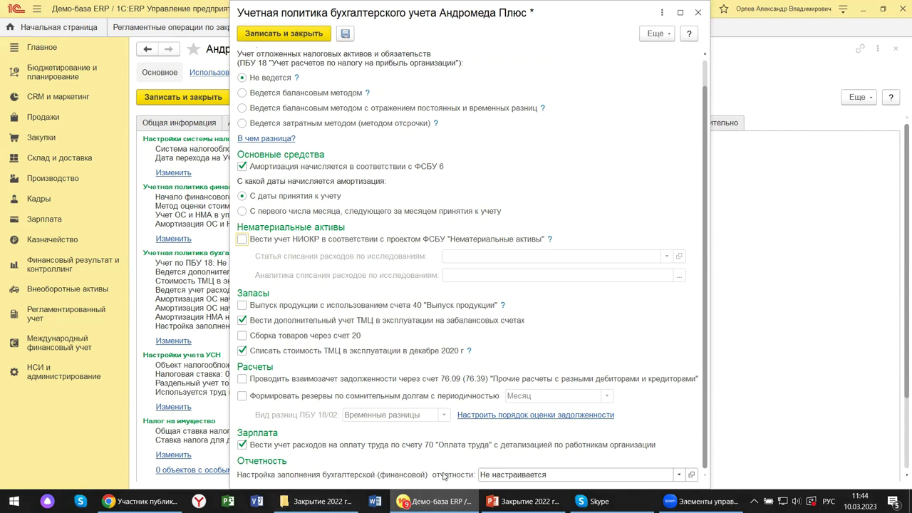
pyautogui.click(680, 477)
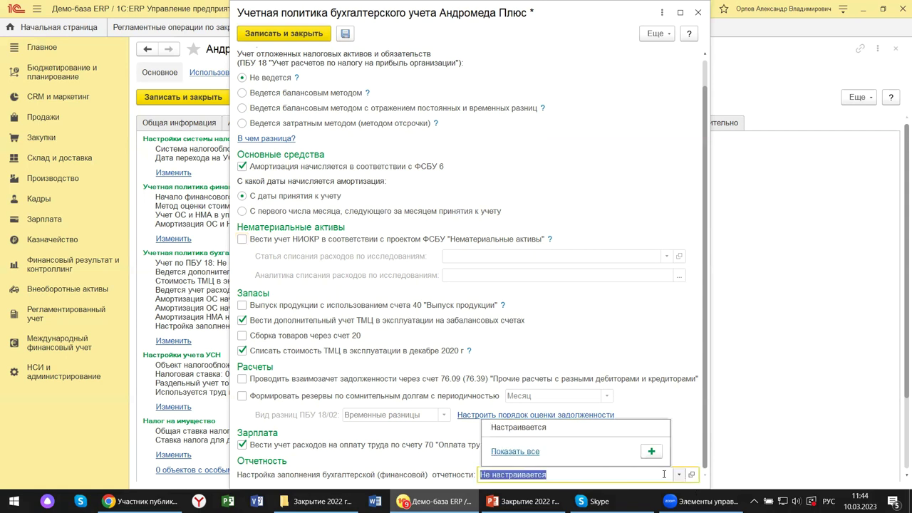
pyautogui.click(511, 452)
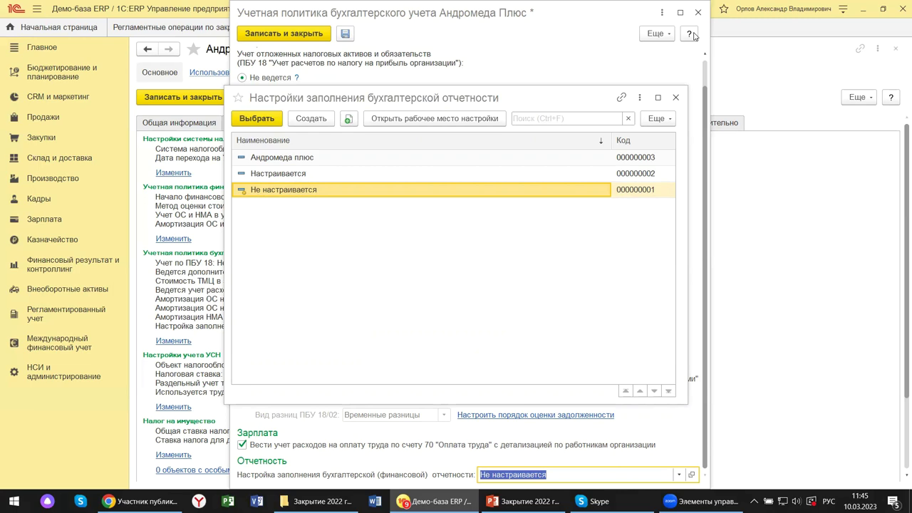
pyautogui.click(676, 97)
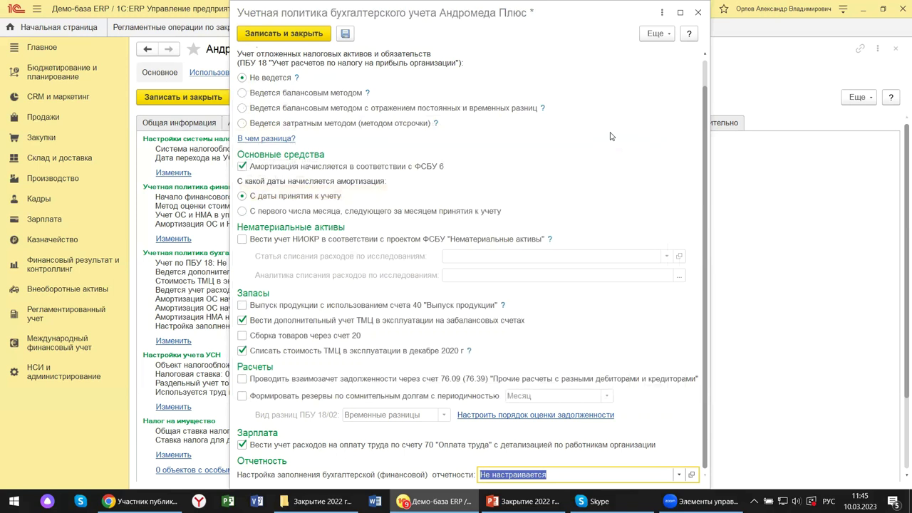
pyautogui.click(698, 12)
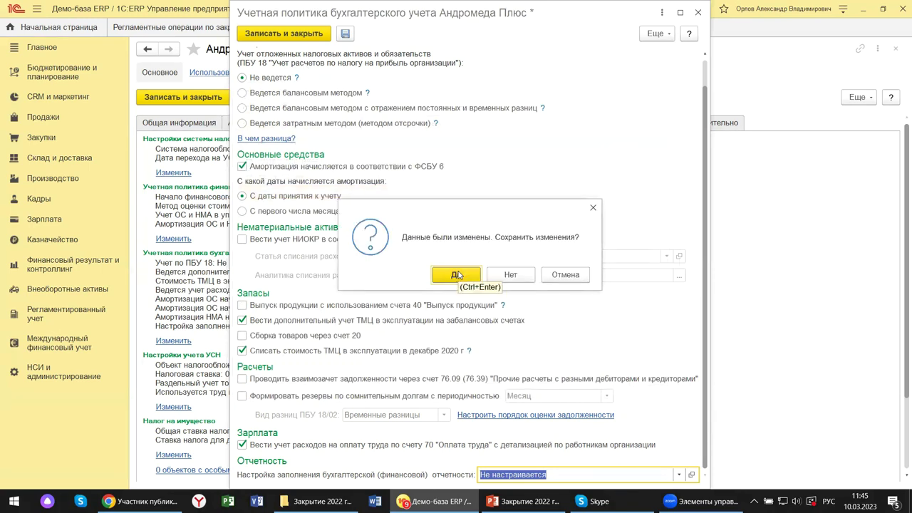
pyautogui.click(508, 275)
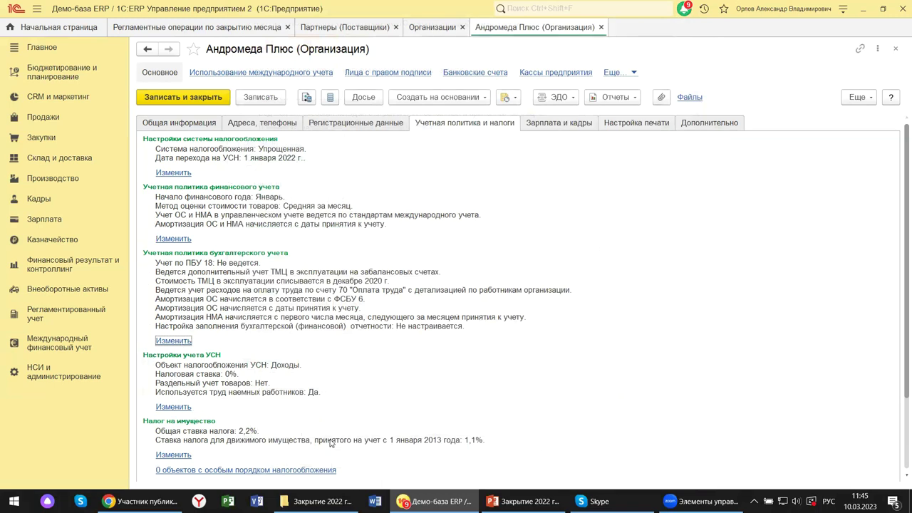
# - Look through the remaining tax settings of «Андромеда Плюс» down to «Копирование настроек», and view its «Зарплата и кадры» settings
pyautogui.scroll(-3, 277, 420)
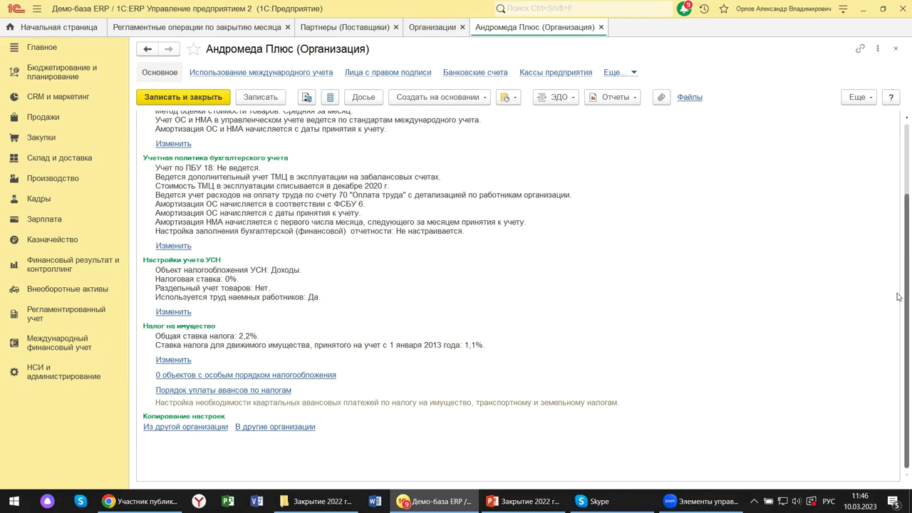
pyautogui.scroll(2, 898, 215)
pyautogui.scroll(1, 899, 215)
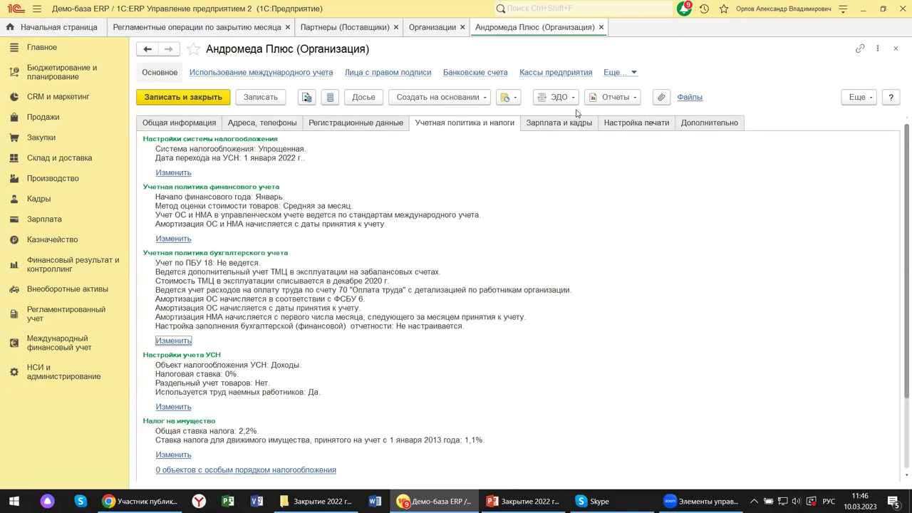
pyautogui.click(566, 125)
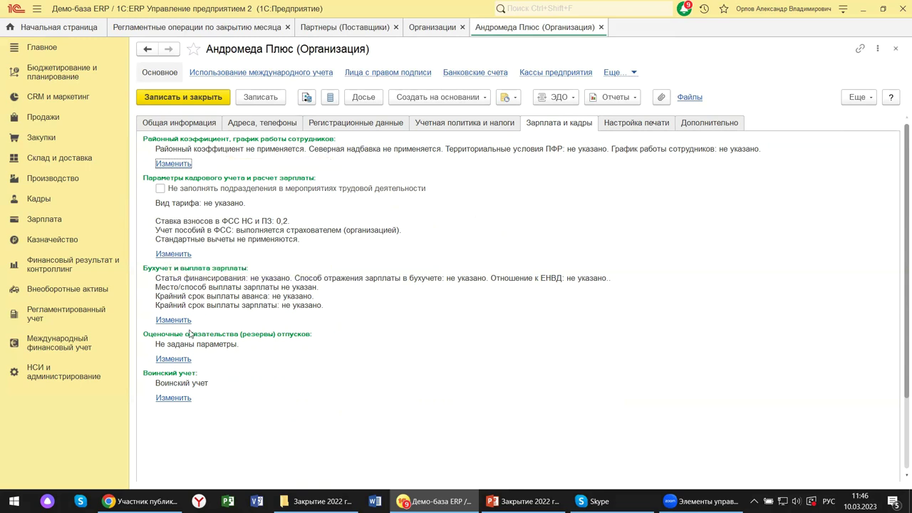
# - Close the organization card and the organizations and suppliers lists, and look through the December 2022 month-closing operations down to «Учет по УСН»
pyautogui.click(896, 49)
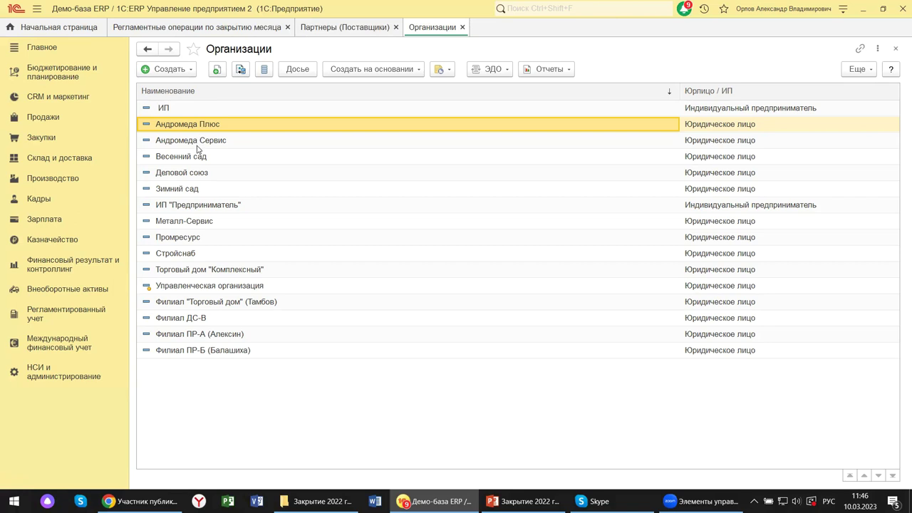
pyautogui.click(895, 50)
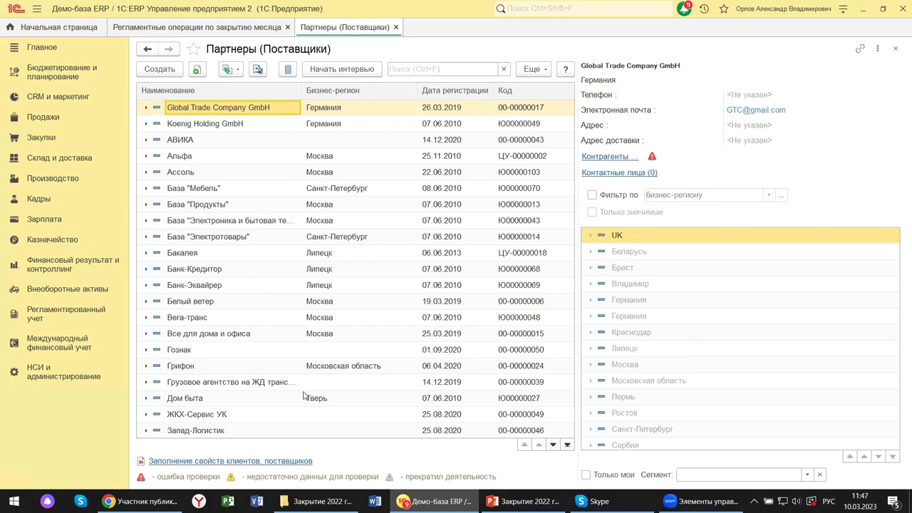
pyautogui.click(899, 51)
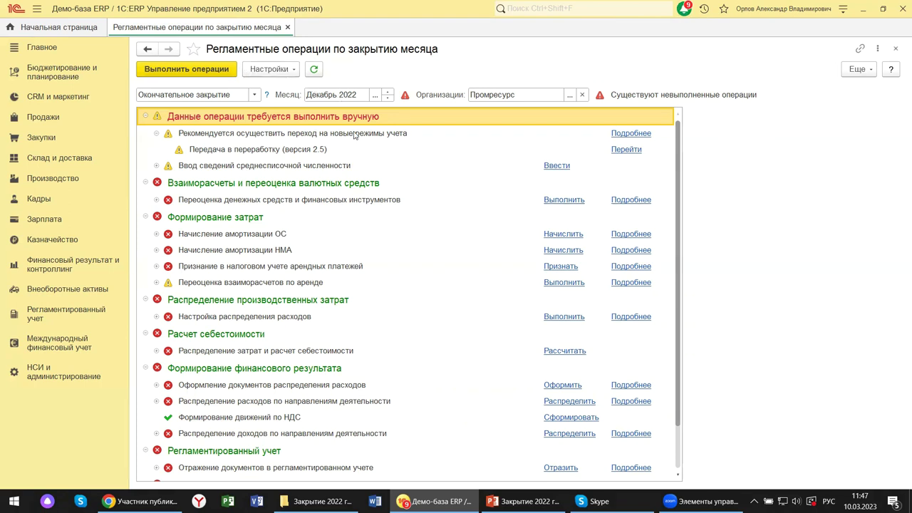
pyautogui.scroll(-1, 378, 329)
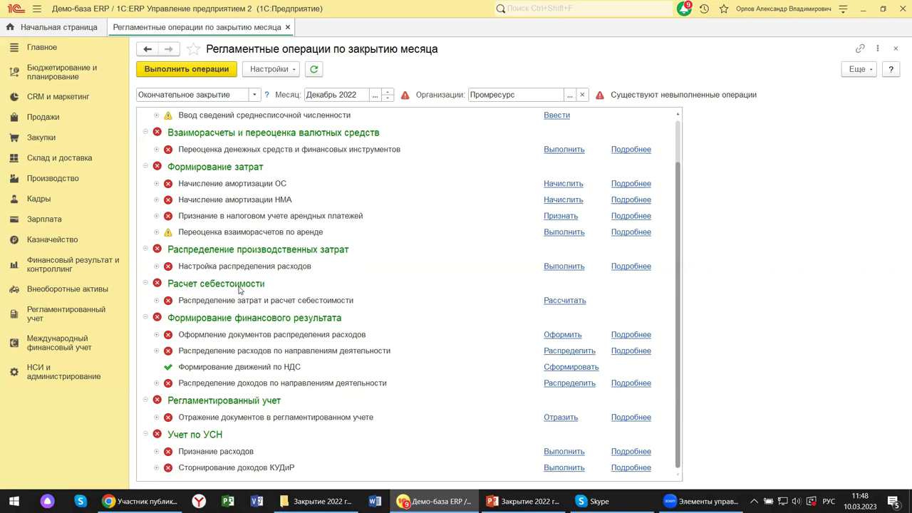
# - Open «Стандартные бухгалтерские отчеты» from the «Регламентированный учет» section
pyautogui.click(52, 316)
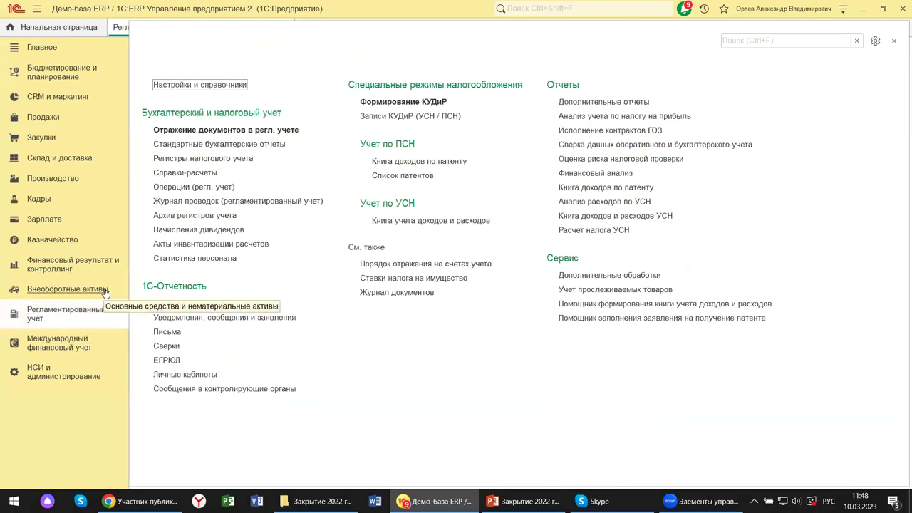
pyautogui.click(228, 147)
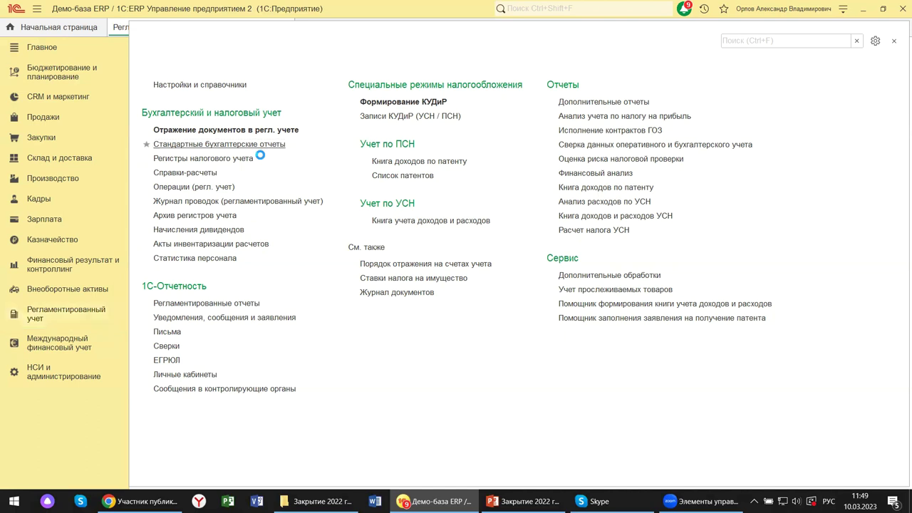
pyautogui.click(62, 71)
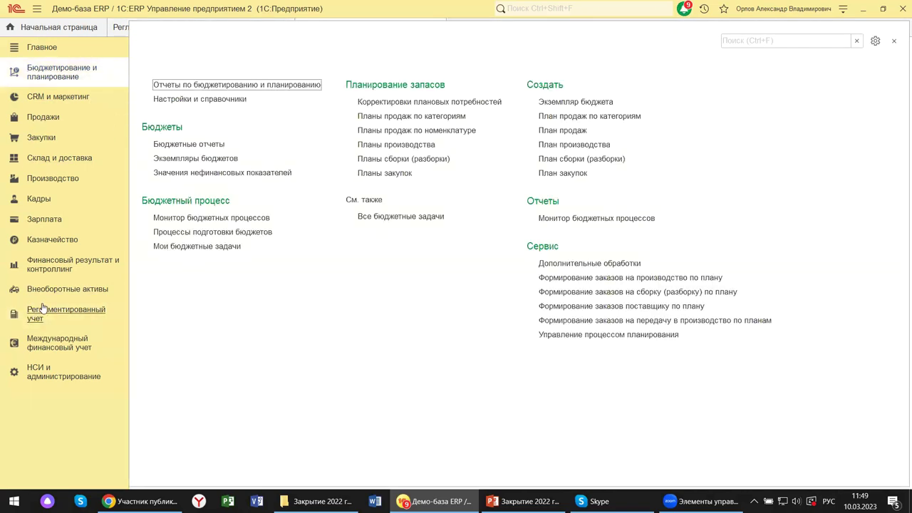
pyautogui.click(69, 269)
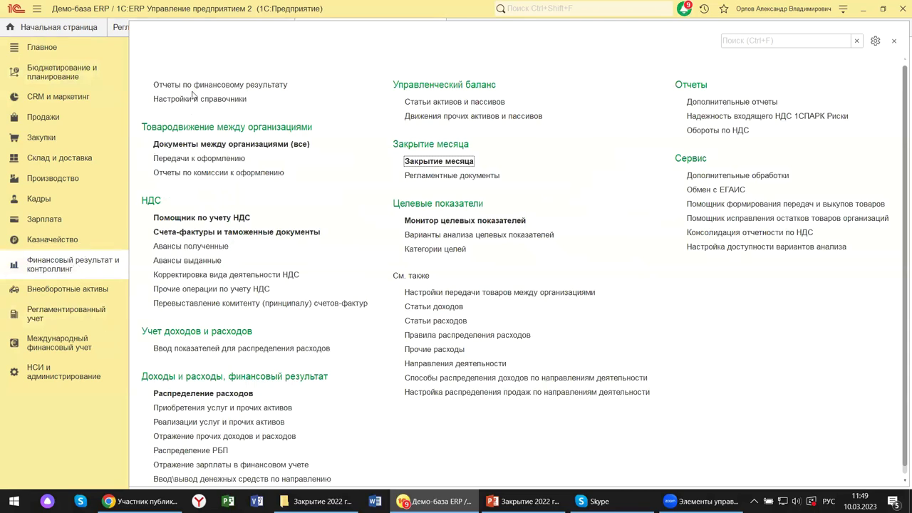
pyautogui.click(52, 311)
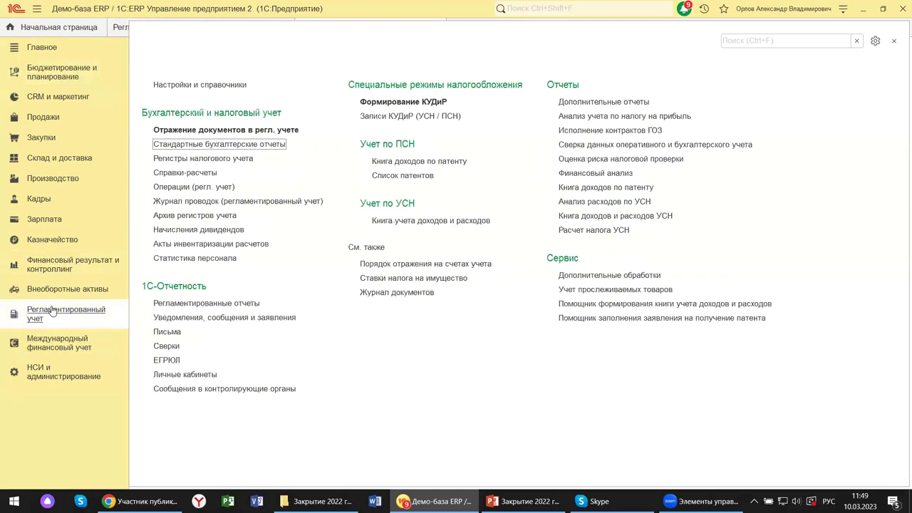
pyautogui.click(230, 145)
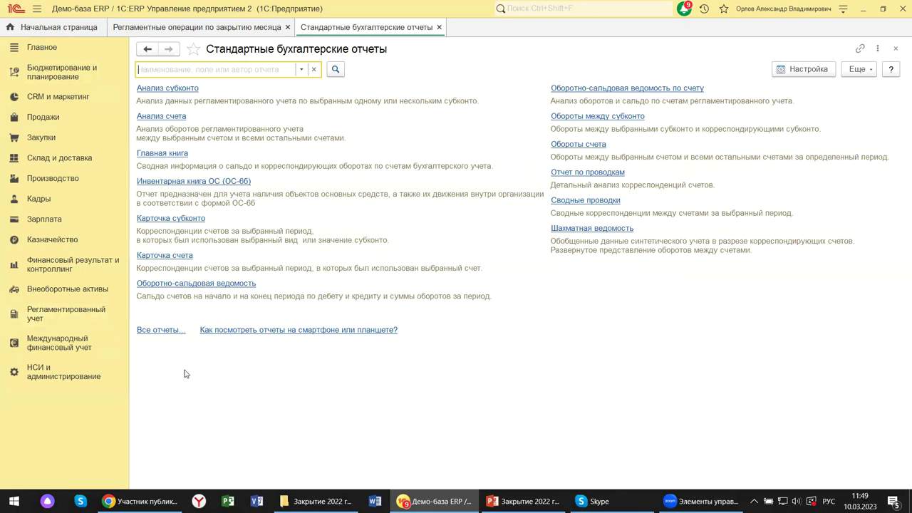
# - Open the «Оборотно-сальдовая ведомость» report and view its «Регистр учета» options
pyautogui.click(202, 285)
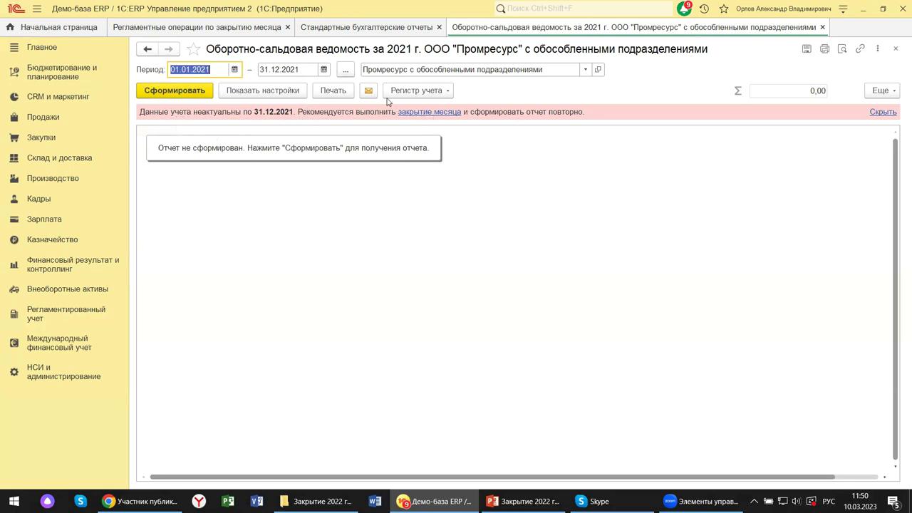
pyautogui.click(448, 92)
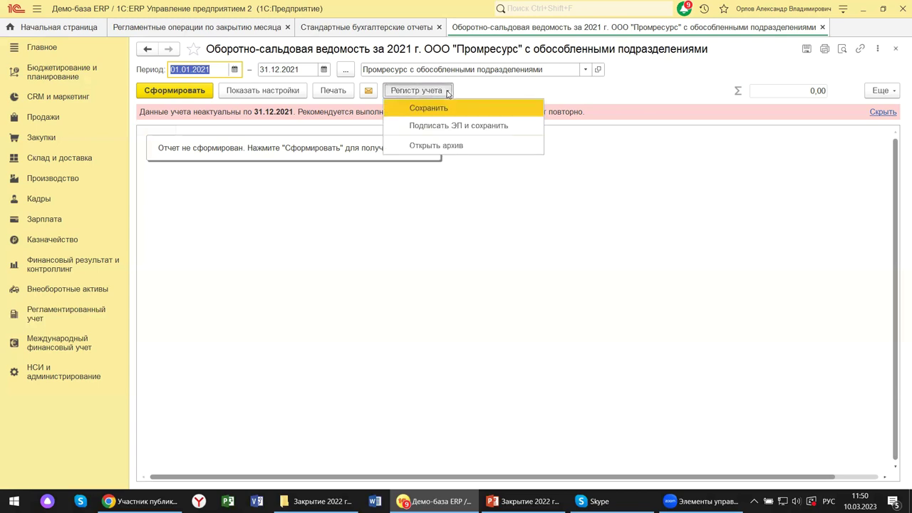
pyautogui.click(452, 236)
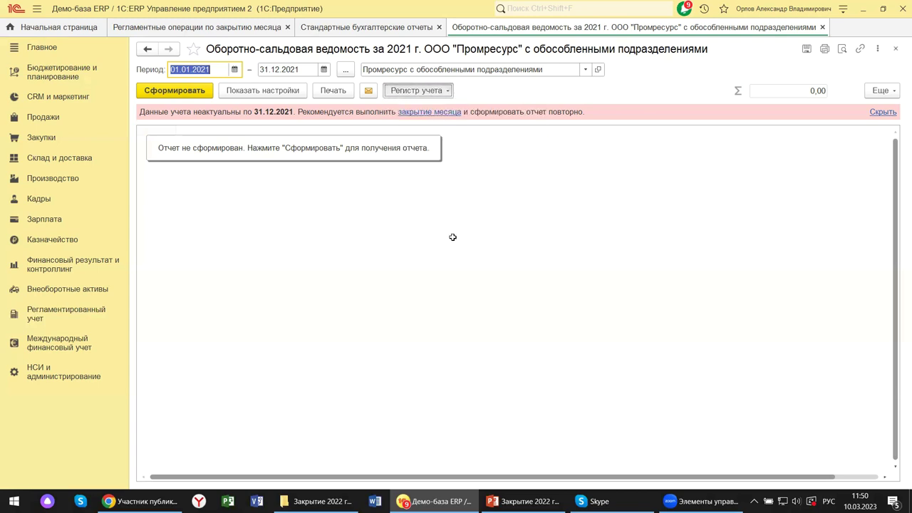
# - Set the report period to 01.01.2022 – 31.12.2022
pyautogui.click(323, 69)
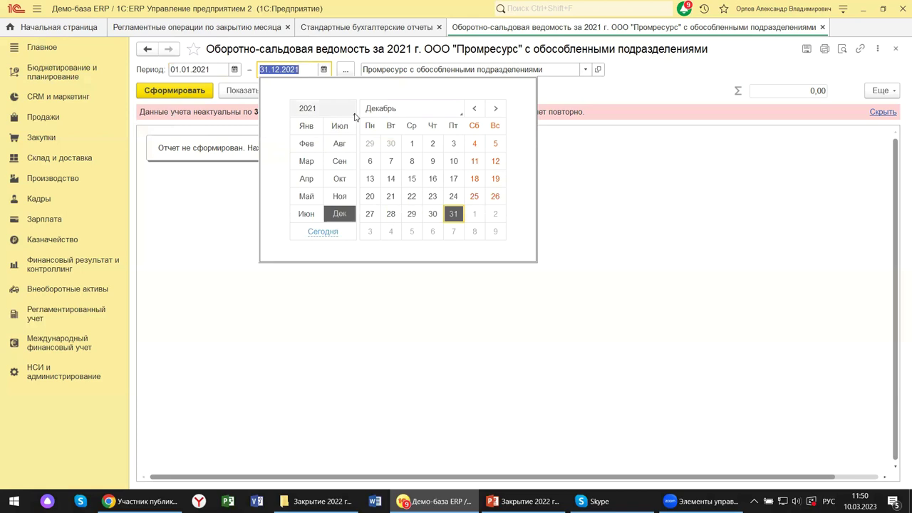
pyautogui.click(347, 111)
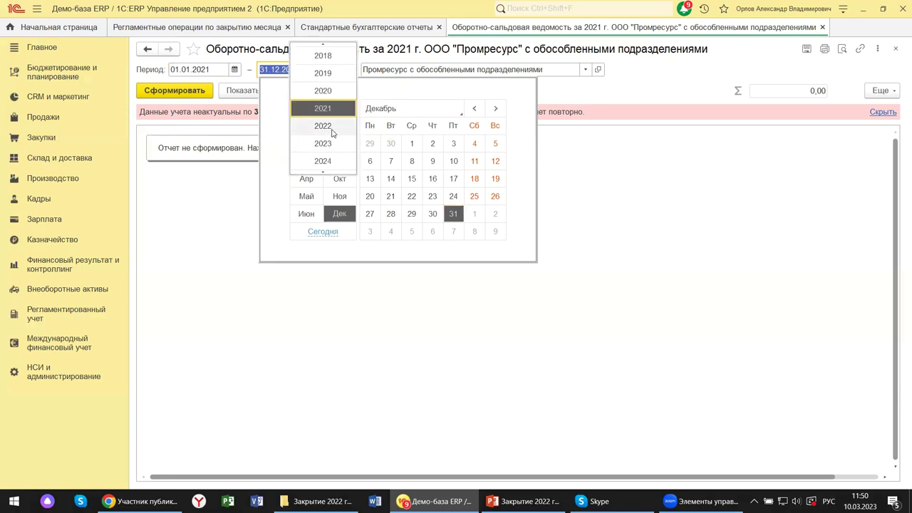
pyautogui.click(331, 128)
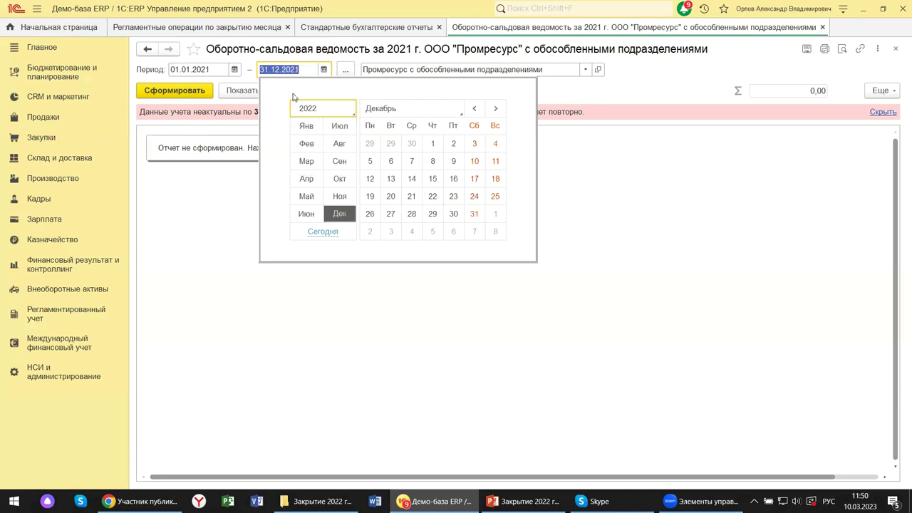
pyautogui.click(472, 214)
pyautogui.click(235, 70)
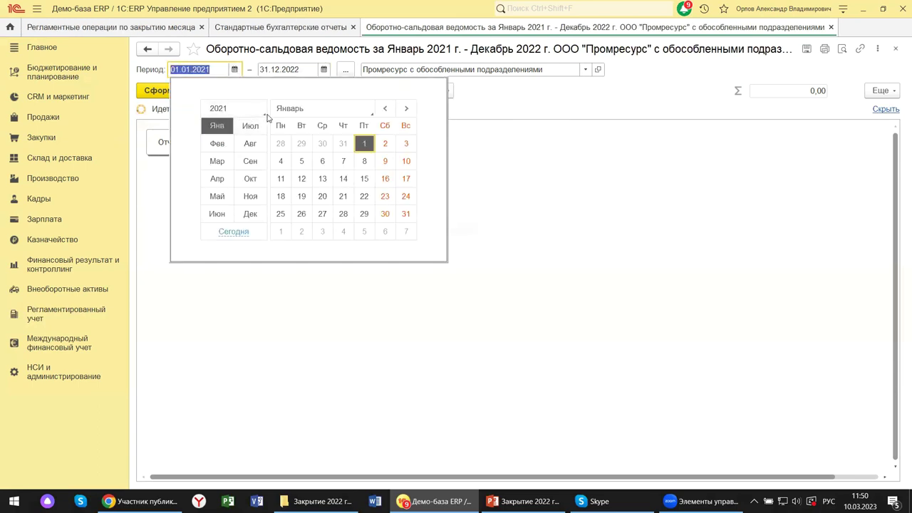
pyautogui.click(265, 114)
pyautogui.click(243, 128)
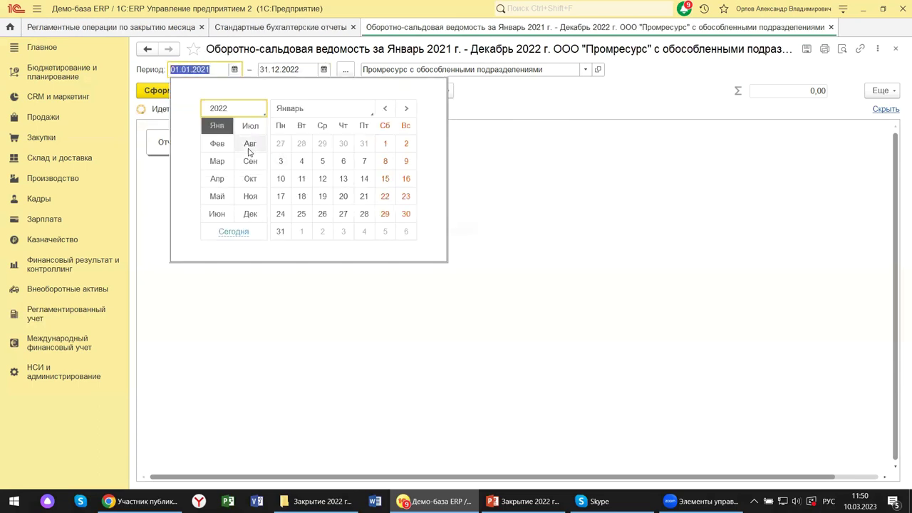
pyautogui.press('Escape')
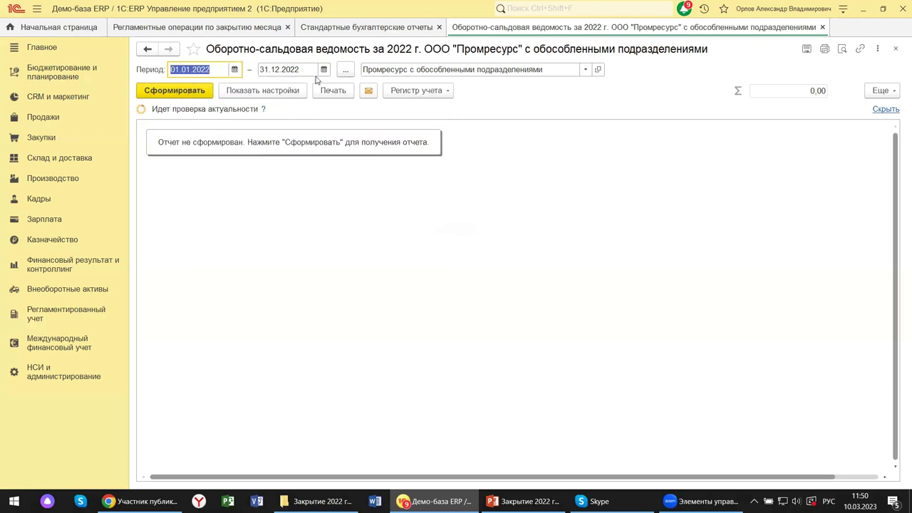
# - Generate the 2022 trial balance for «Андромеда Плюс» and review it down to the closing balance of account 84
pyautogui.click(587, 70)
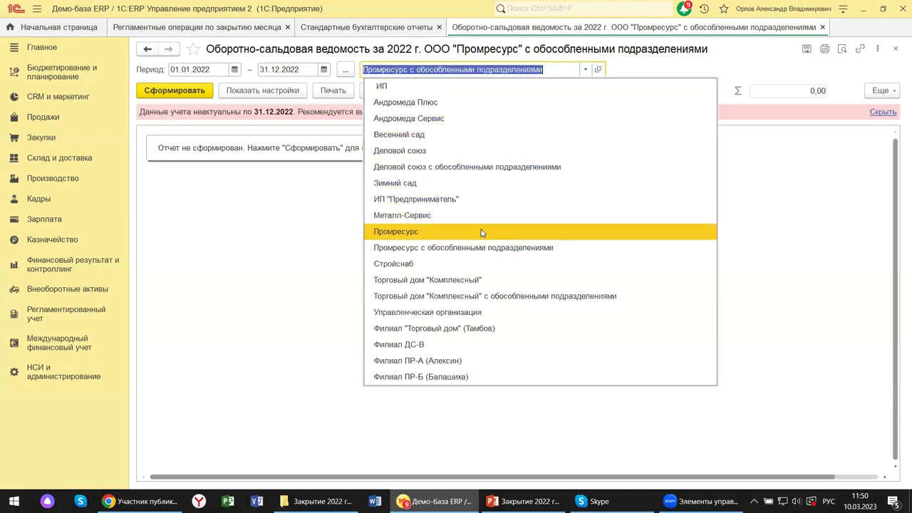
pyautogui.click(437, 102)
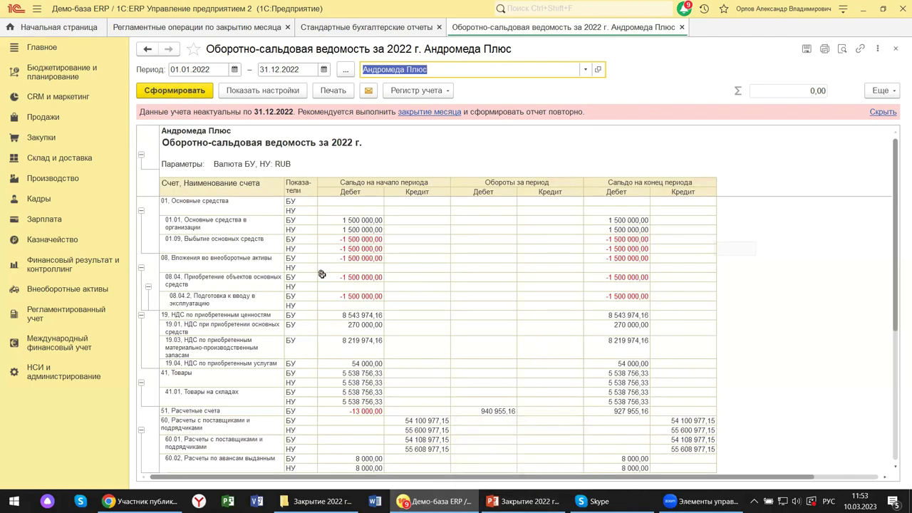
pyautogui.scroll(-1, 322, 274)
pyautogui.scroll(-5, 321, 274)
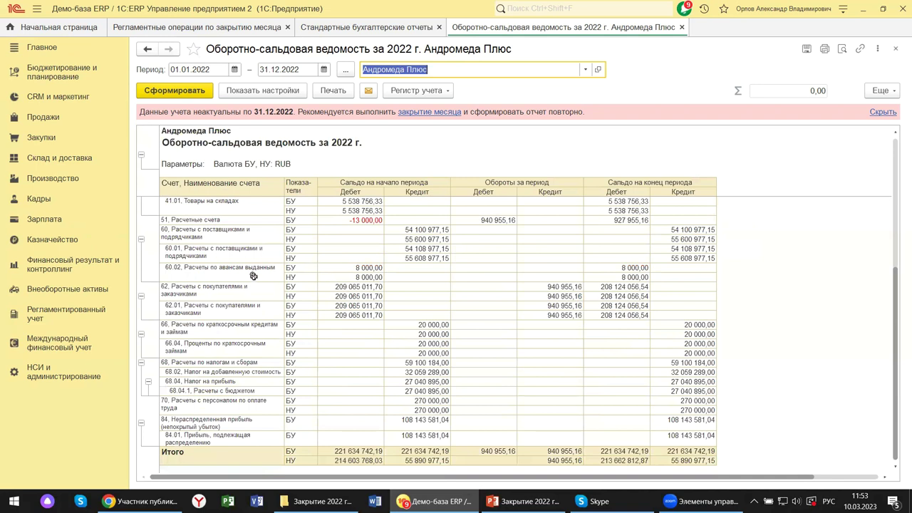
pyautogui.scroll(-1, 236, 298)
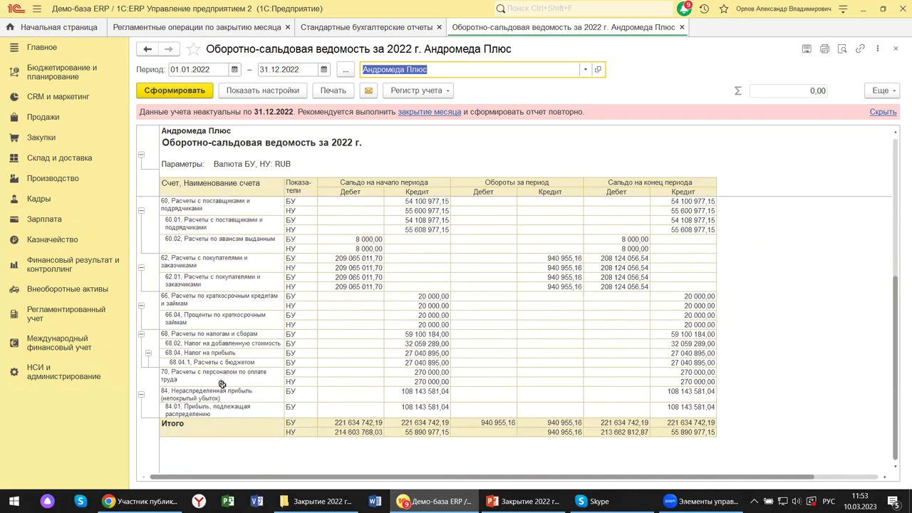
pyautogui.click(213, 411)
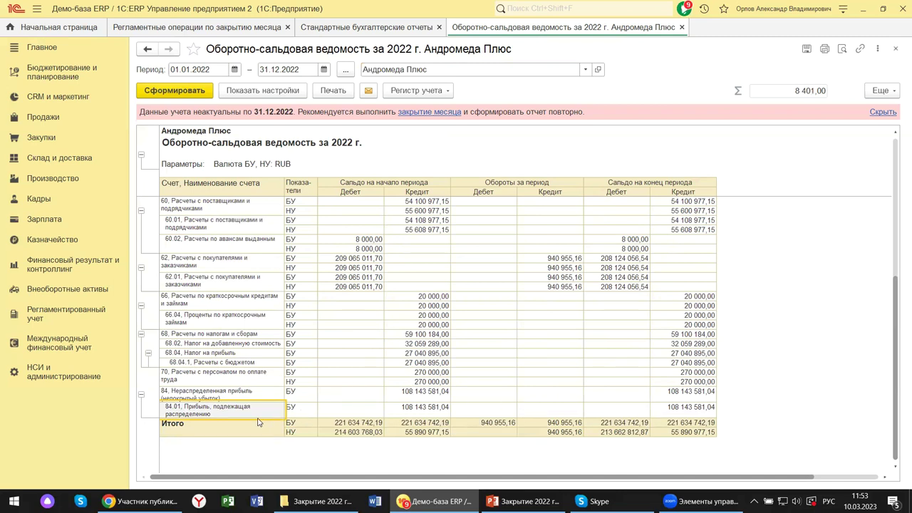
pyautogui.click(696, 394)
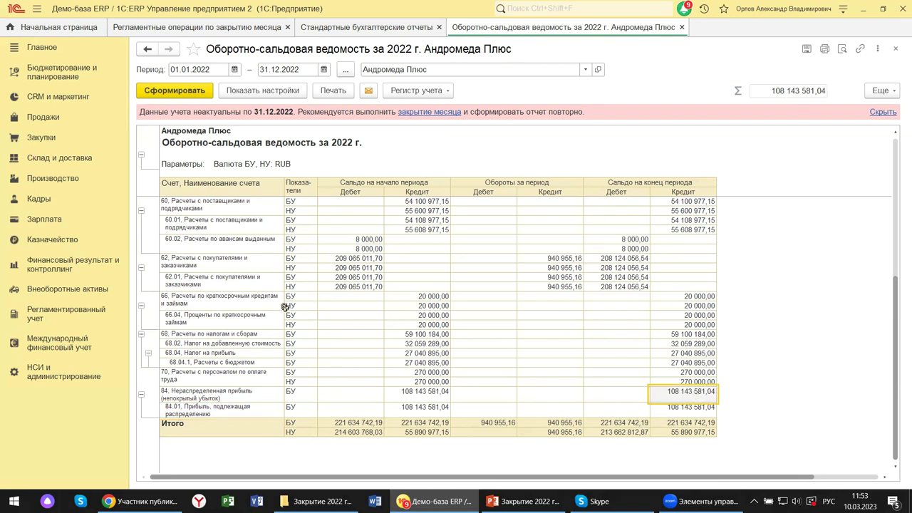
# - Switch the report's organization to «Промресурс» and generate its 2022 trial balance
pyautogui.click(586, 69)
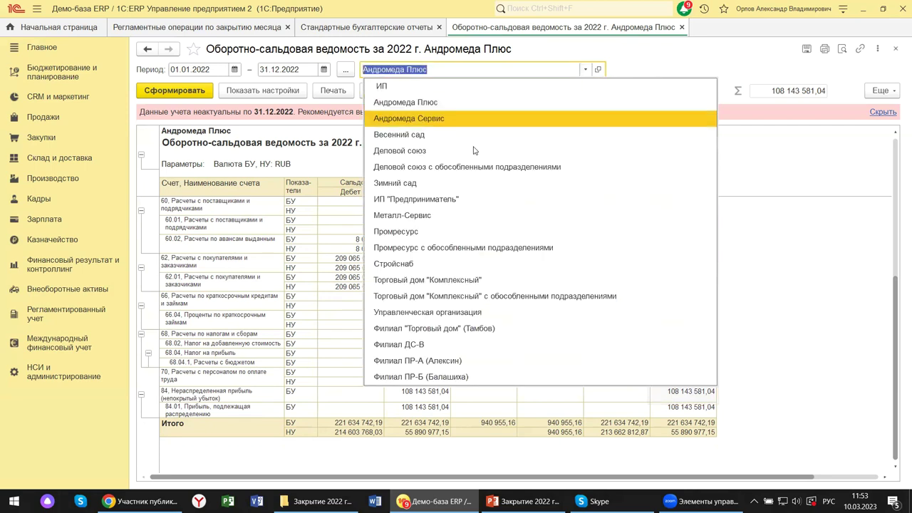
pyautogui.press('Escape')
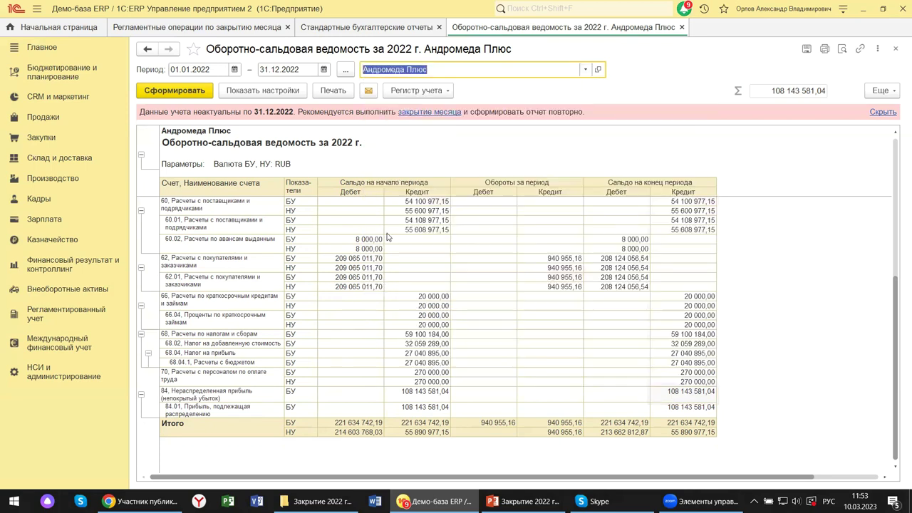
pyautogui.click(150, 91)
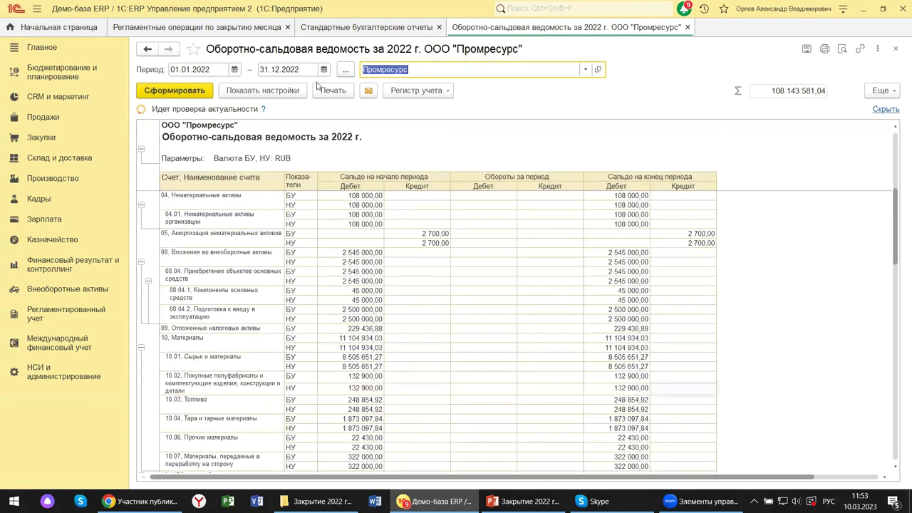
# - Look through the «Промресурс» trial balance to its end and examine the closing credit balances of accounts 90 to 97.11
pyautogui.scroll(-15, 407, 306)
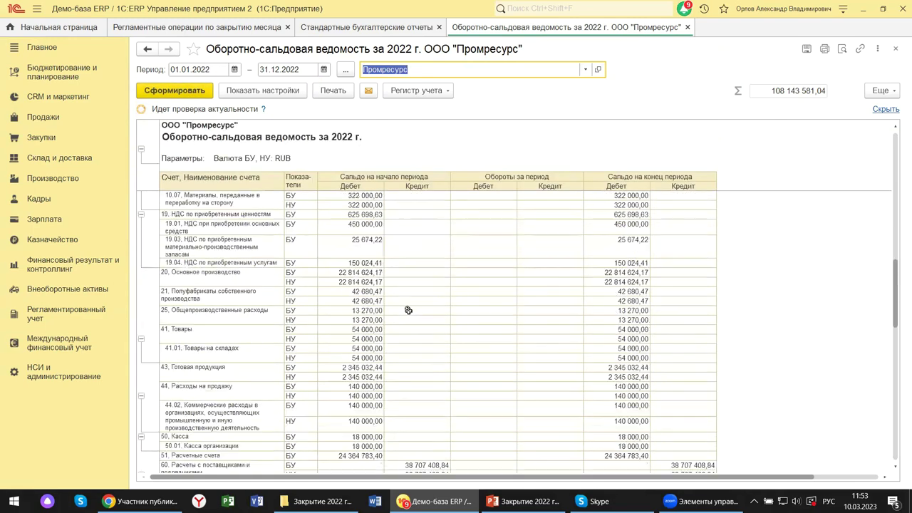
pyautogui.scroll(-8, 410, 308)
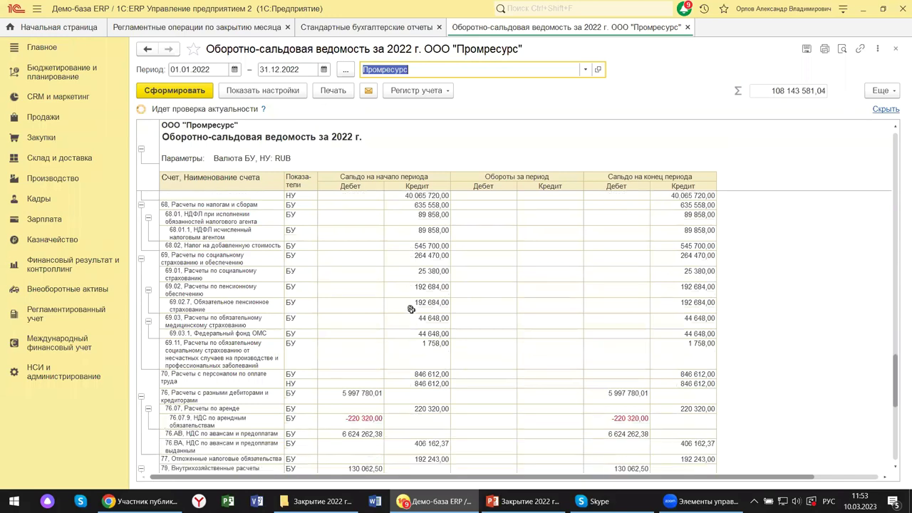
pyautogui.scroll(-8, 411, 309)
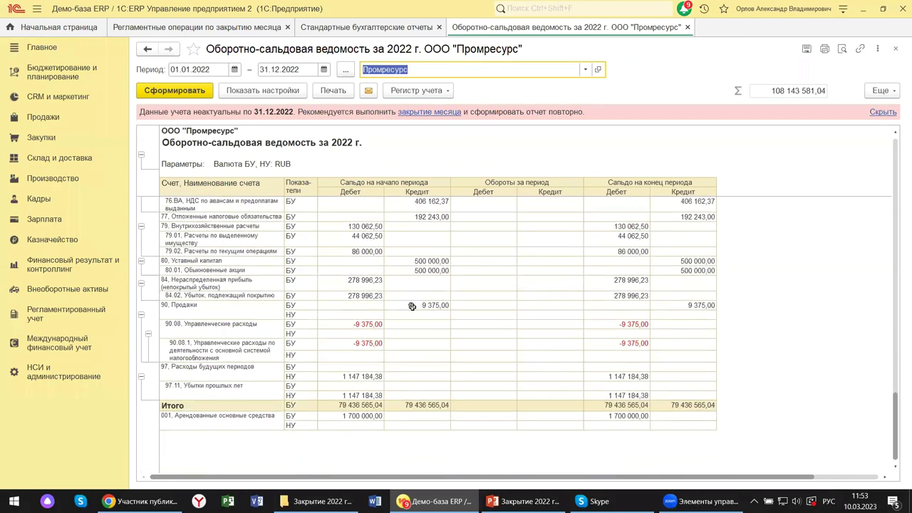
pyautogui.click(181, 310)
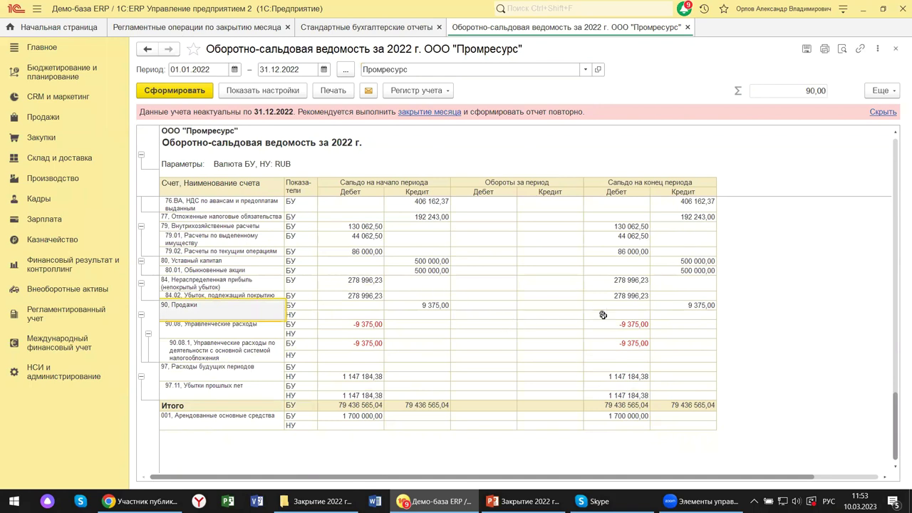
pyautogui.click(687, 305)
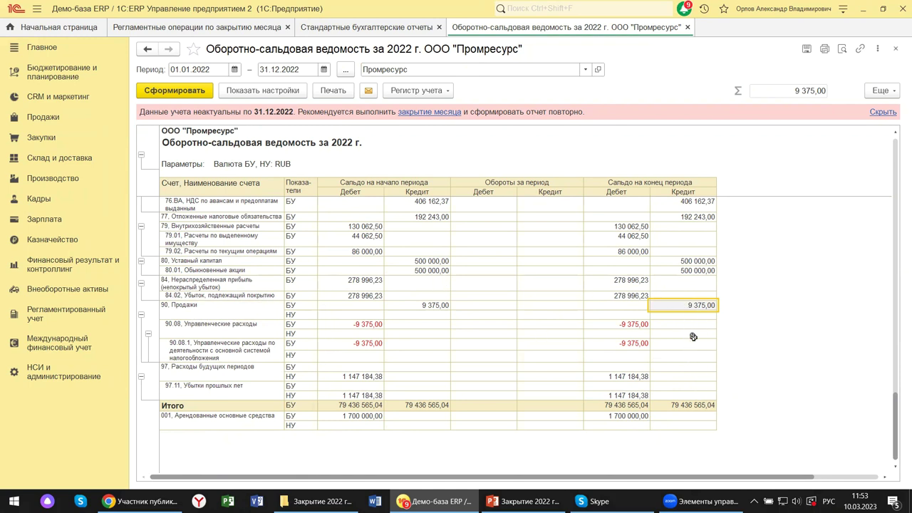
pyautogui.moveTo(675, 309); pyautogui.dragTo(672, 397)
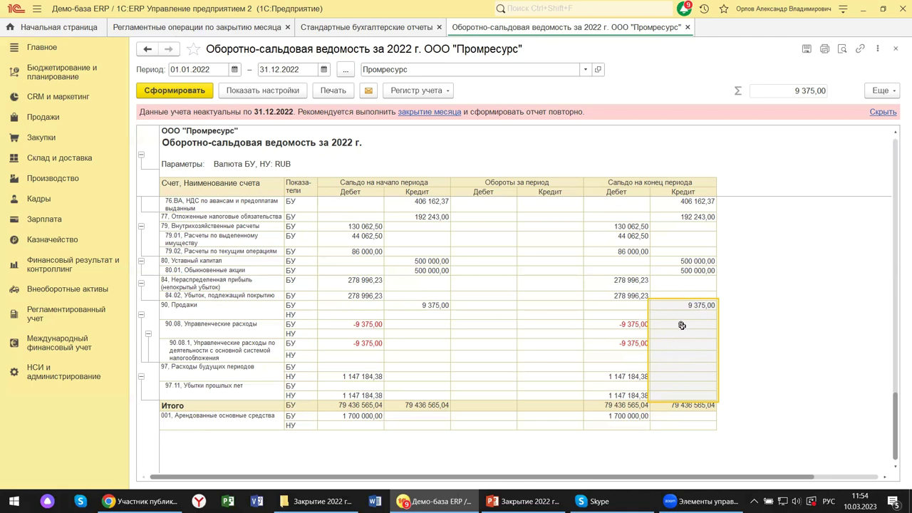
# - Go back through the trial balance and examine accounts 20 and 25, including the closing БУ and НУ debit balances of account 25
pyautogui.scroll(5, 519, 313)
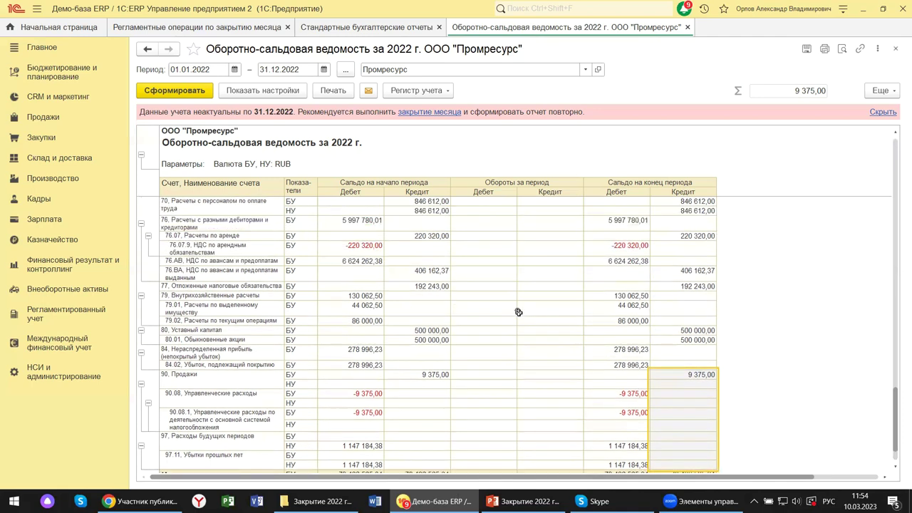
pyautogui.scroll(5, 519, 312)
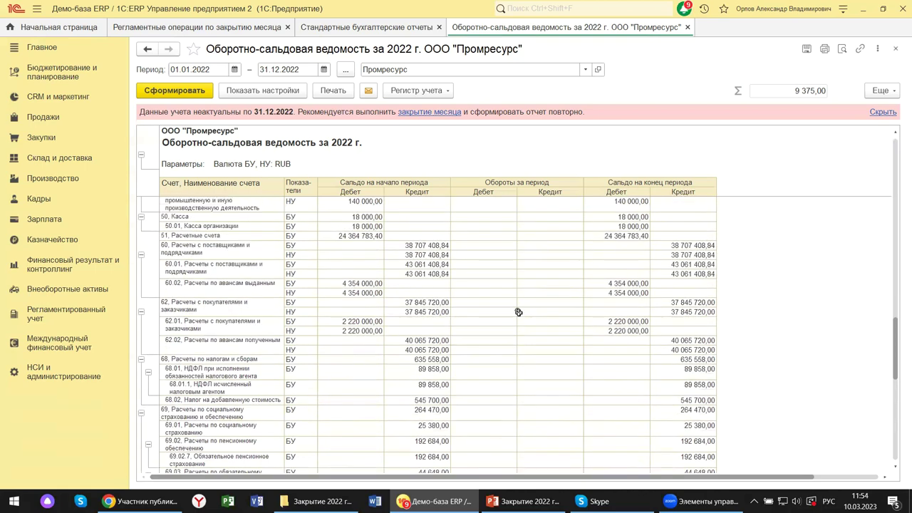
pyautogui.scroll(3, 519, 312)
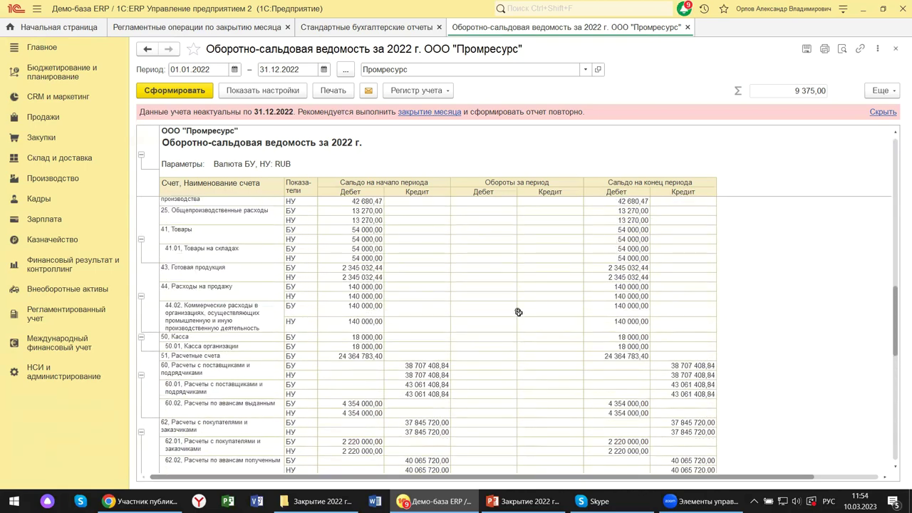
pyautogui.scroll(4, 210, 234)
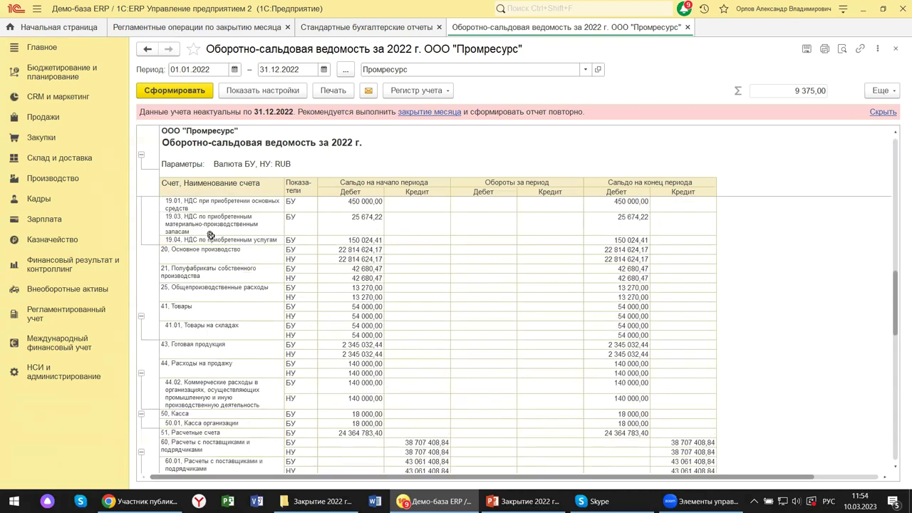
pyautogui.scroll(6, 211, 235)
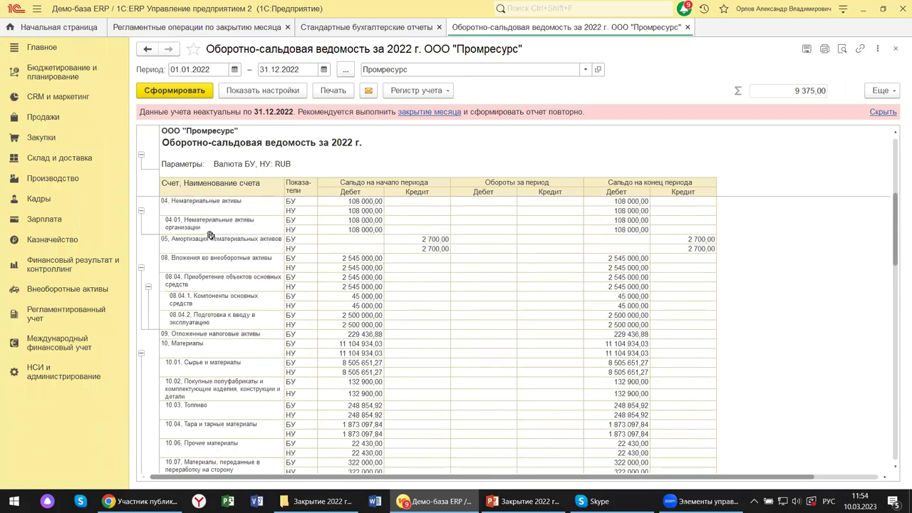
pyautogui.scroll(-2, 211, 236)
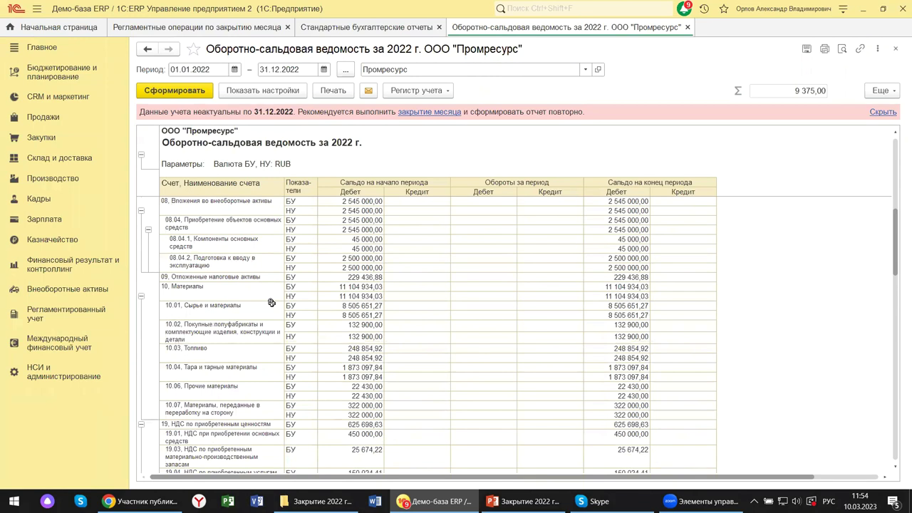
pyautogui.scroll(-3, 243, 350)
pyautogui.scroll(-2, 243, 349)
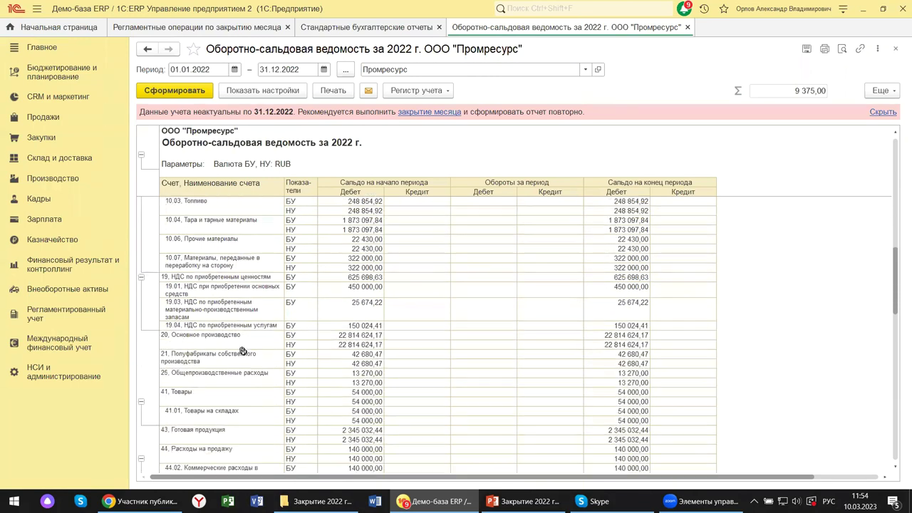
pyautogui.click(235, 343)
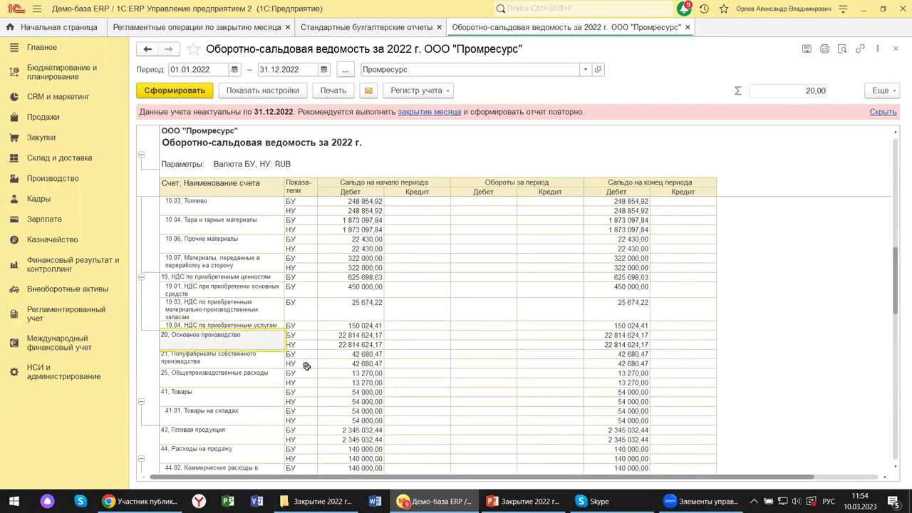
pyautogui.click(229, 379)
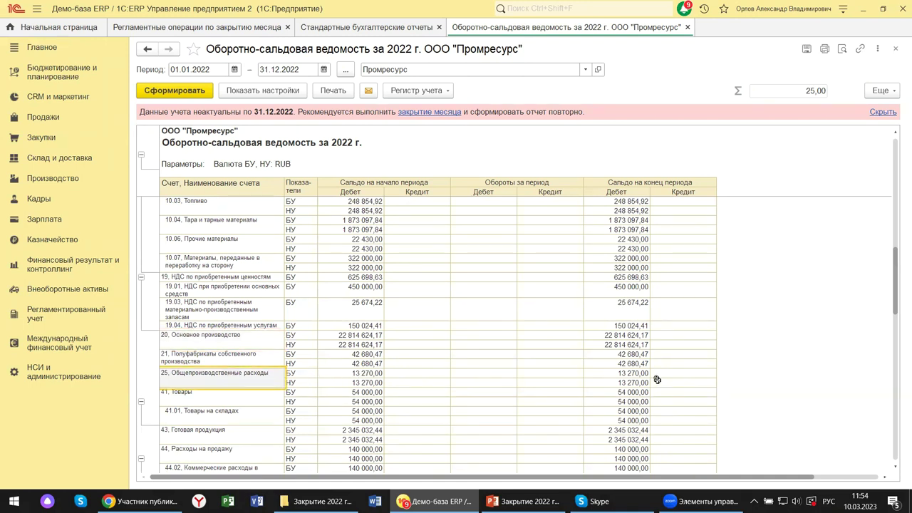
pyautogui.click(629, 373)
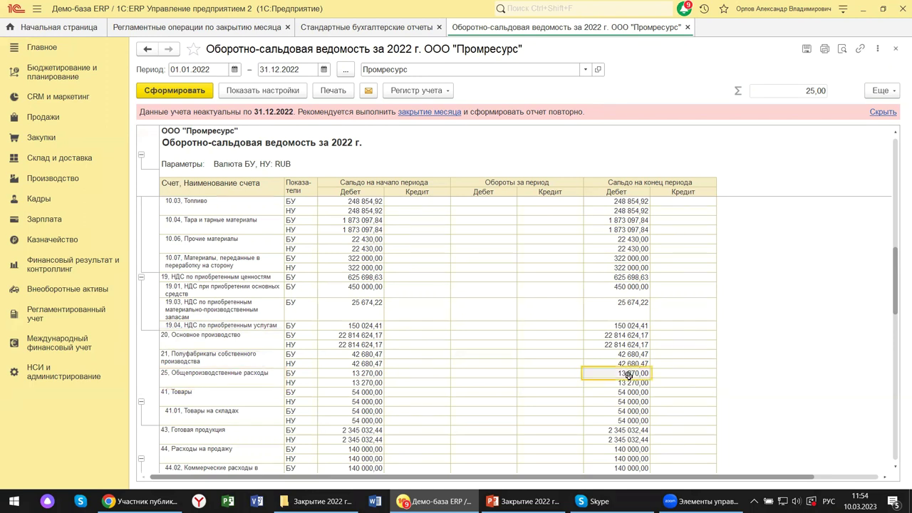
pyautogui.moveTo(629, 376); pyautogui.dragTo(629, 380)
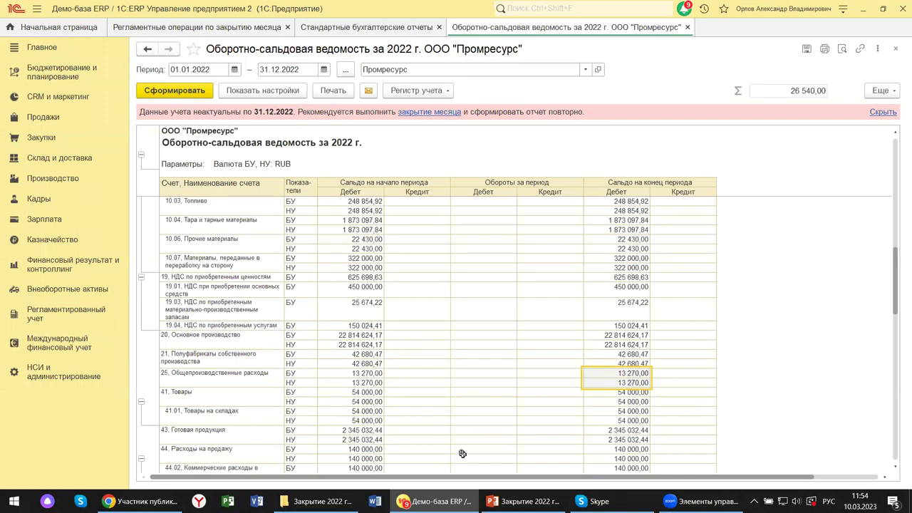
# - Examine the closing БУ and НУ debit balances of account 44, and close the trial balance and the list of standard accounting reports
pyautogui.moveTo(609, 450); pyautogui.dragTo(609, 457)
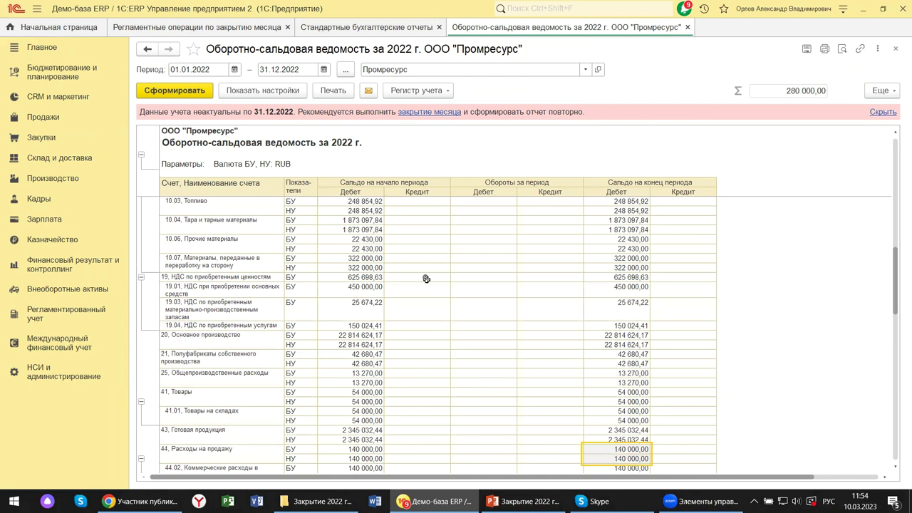
pyautogui.click(897, 50)
pyautogui.click(896, 50)
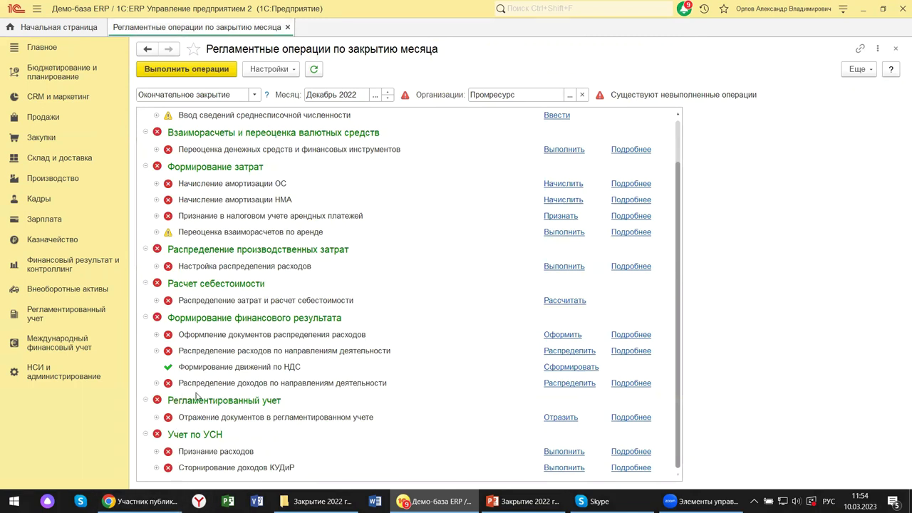
# - Examine the details of the operation «Отражение документов в регламентированном учете» and close the month-closing operations form
pyautogui.click(157, 417)
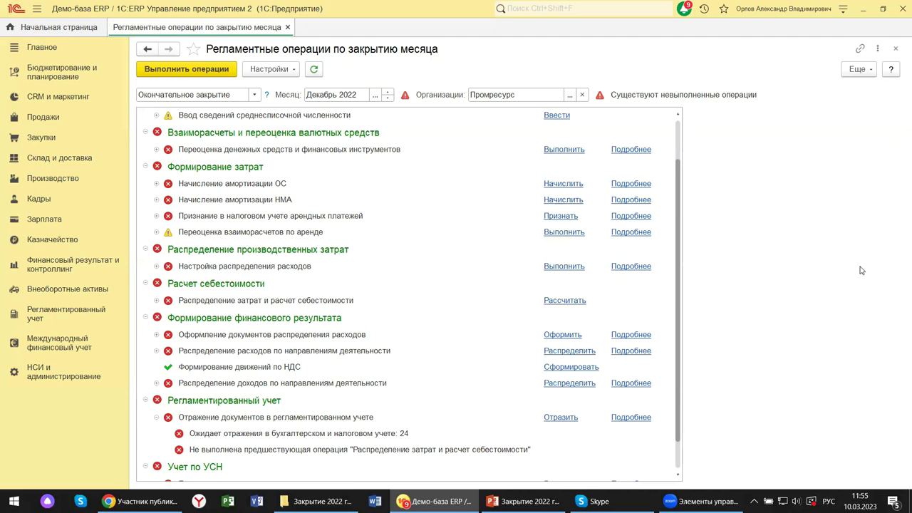
pyautogui.click(896, 51)
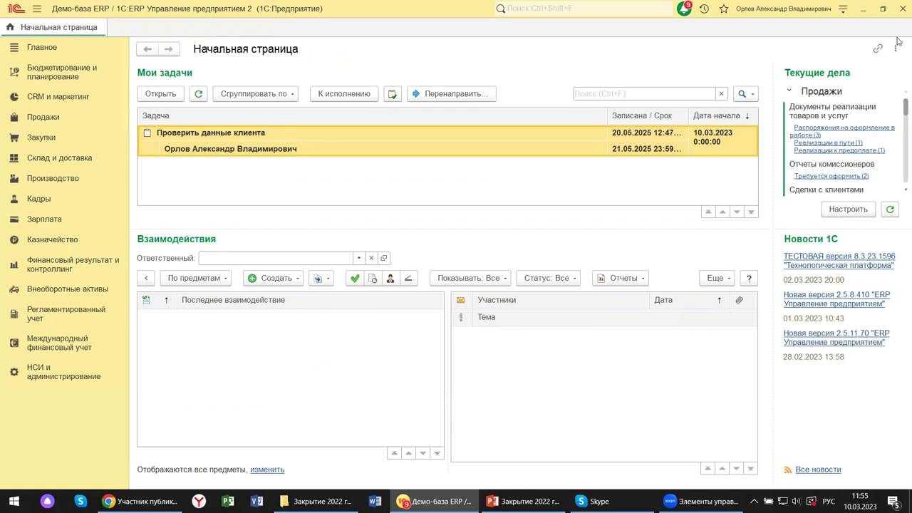
# - Switch to the PowerPoint presentation on closing 2022 and look through the slide thumbnails after slide 10
pyautogui.moveTo(525, 501)
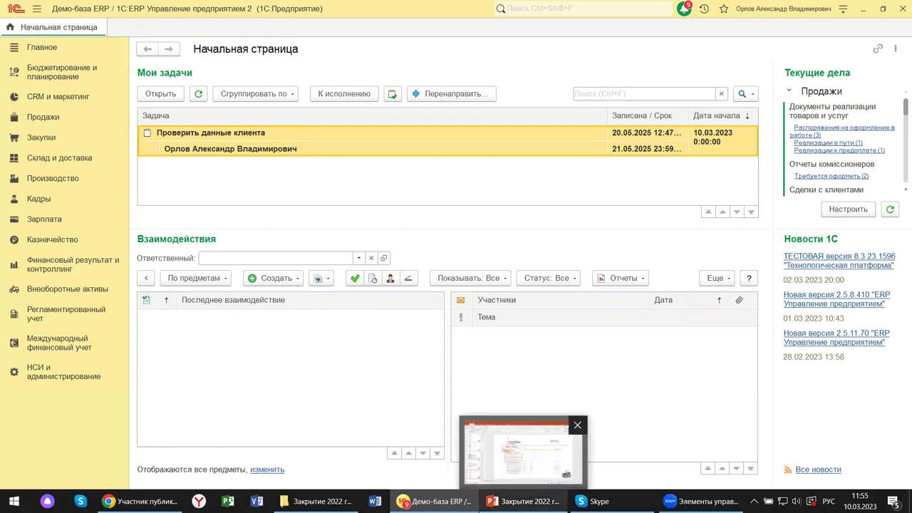
pyautogui.click(527, 449)
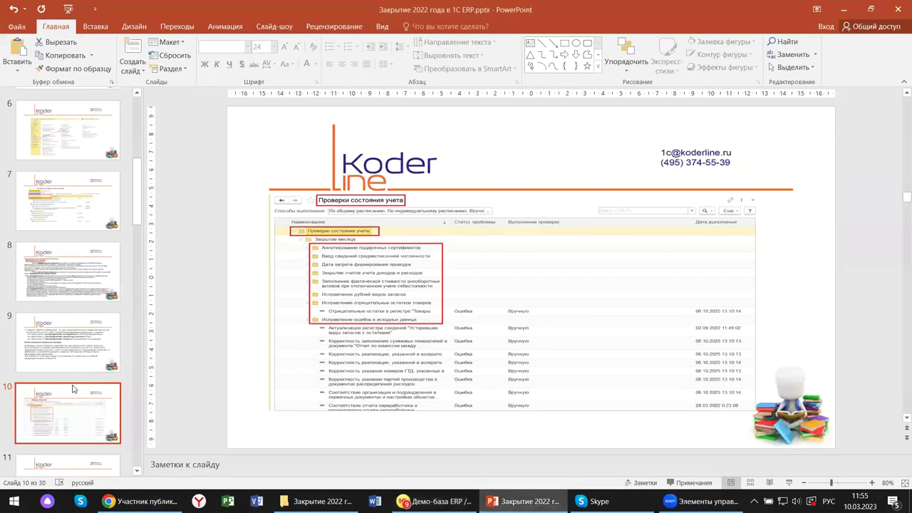
pyautogui.scroll(-3, 71, 392)
pyautogui.scroll(-2, 70, 392)
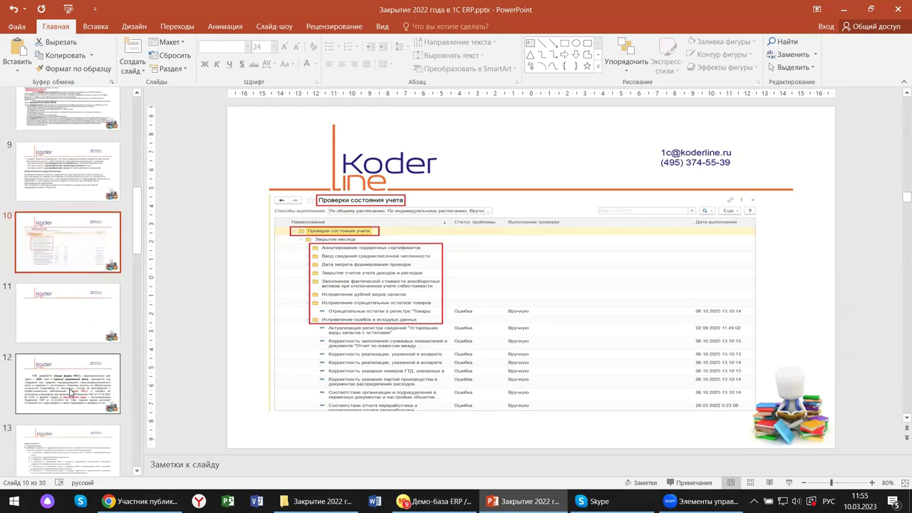
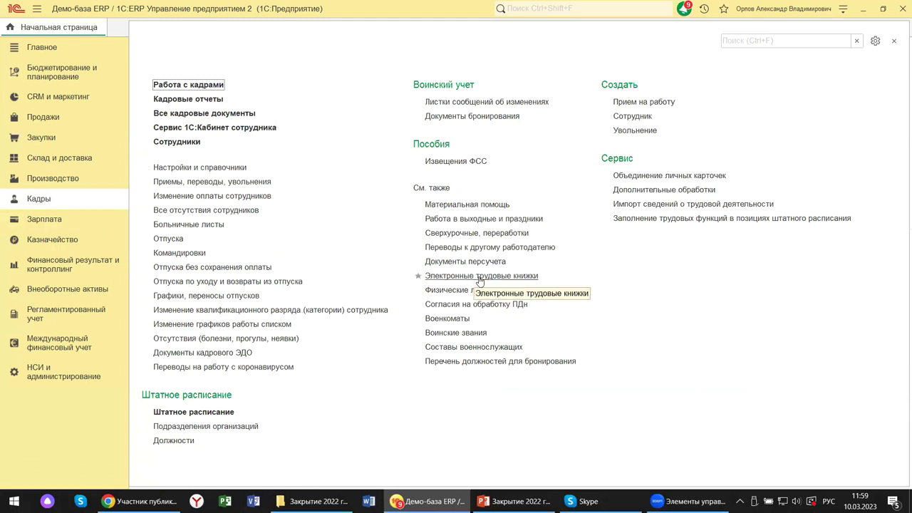
# - Open «Электронные трудовые книжки» from the HR section, look over its document types and print options, and close the list
pyautogui.click(480, 278)
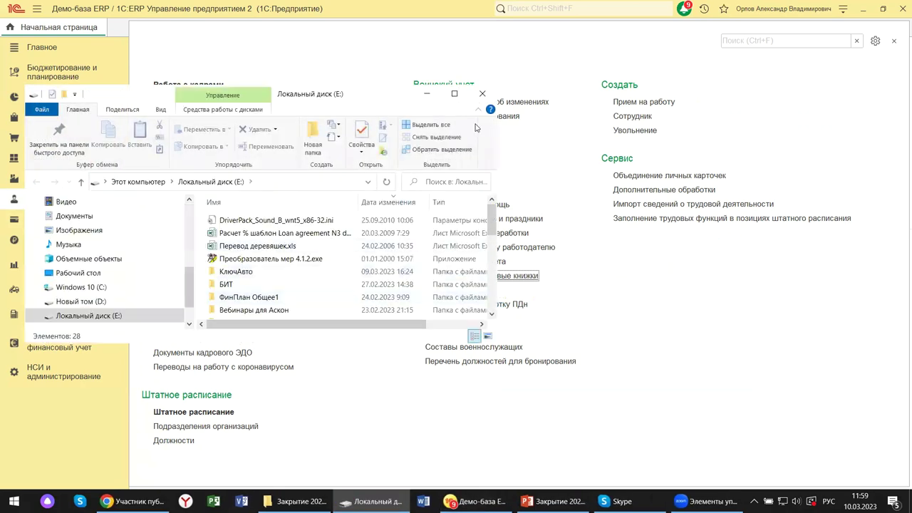
pyautogui.click(482, 94)
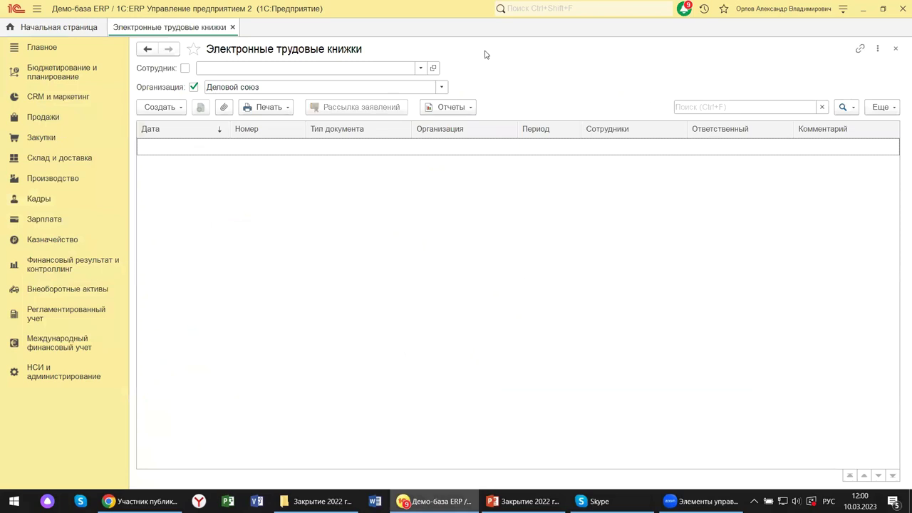
pyautogui.click(163, 107)
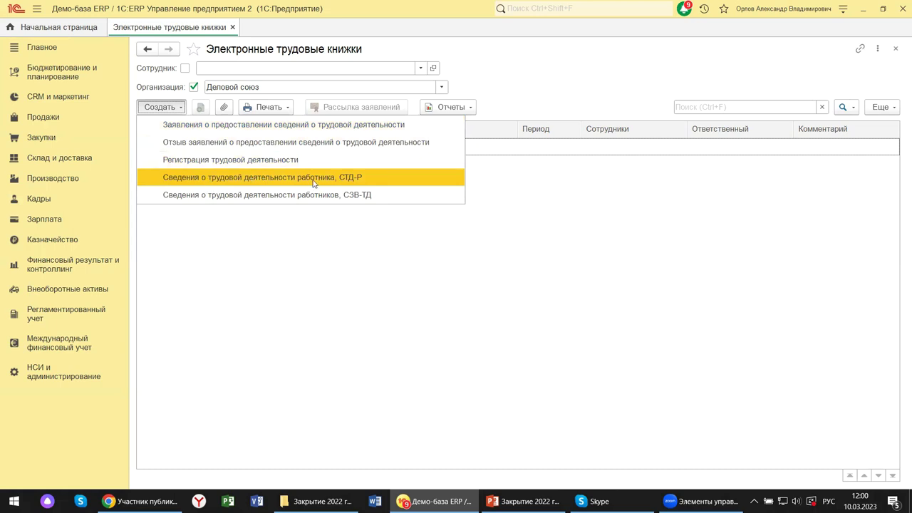
pyautogui.click(572, 224)
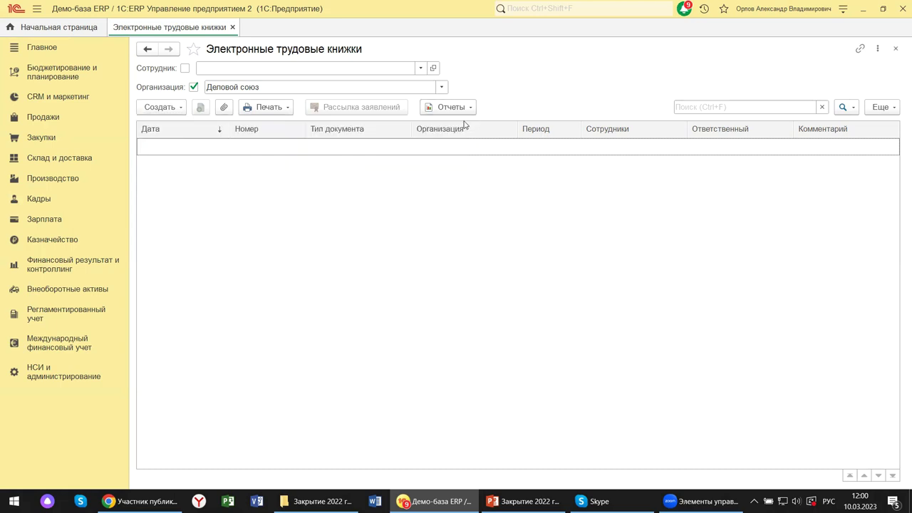
pyautogui.click(269, 108)
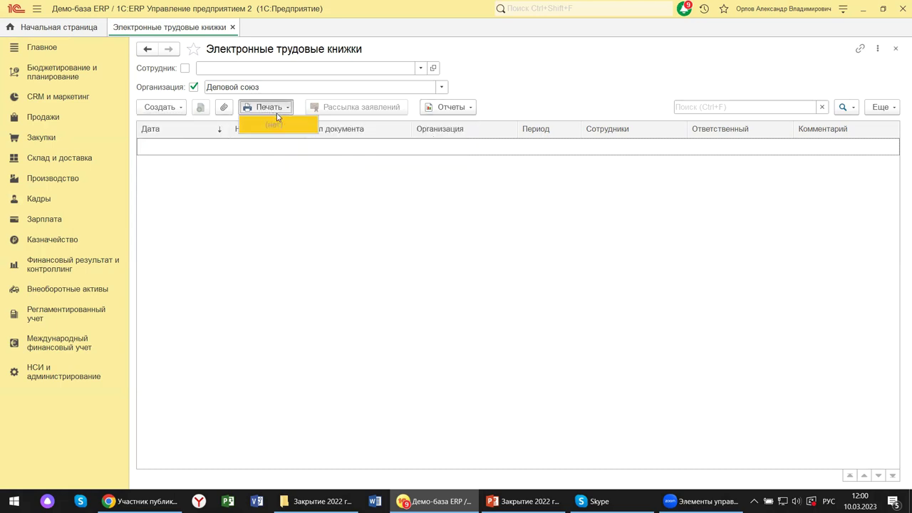
pyautogui.click(899, 50)
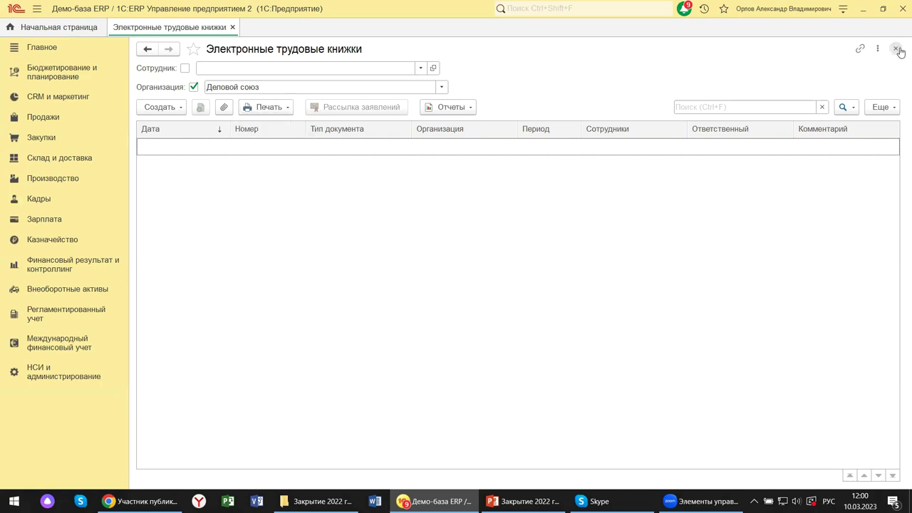
pyautogui.click(898, 51)
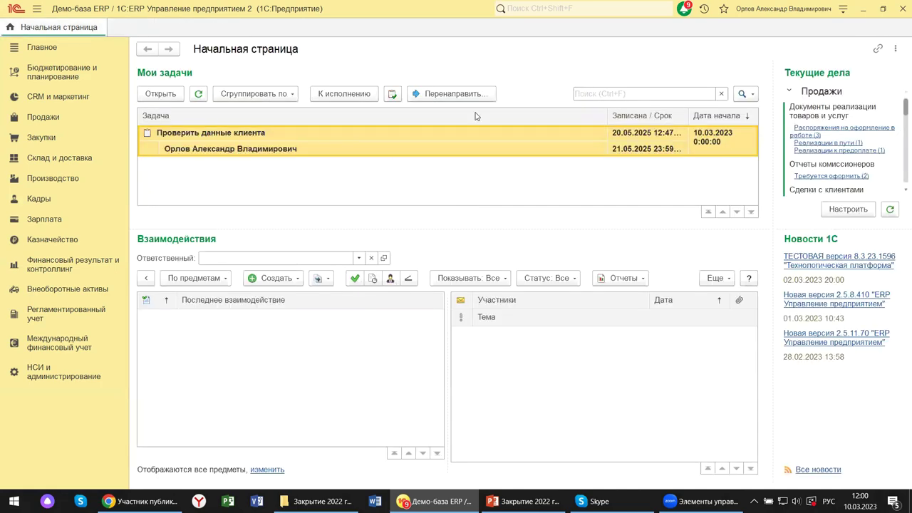
# - Reopen the HR list «Электронные трудовые книжки» and filter it by the organization «Промресурс»
pyautogui.click(37, 199)
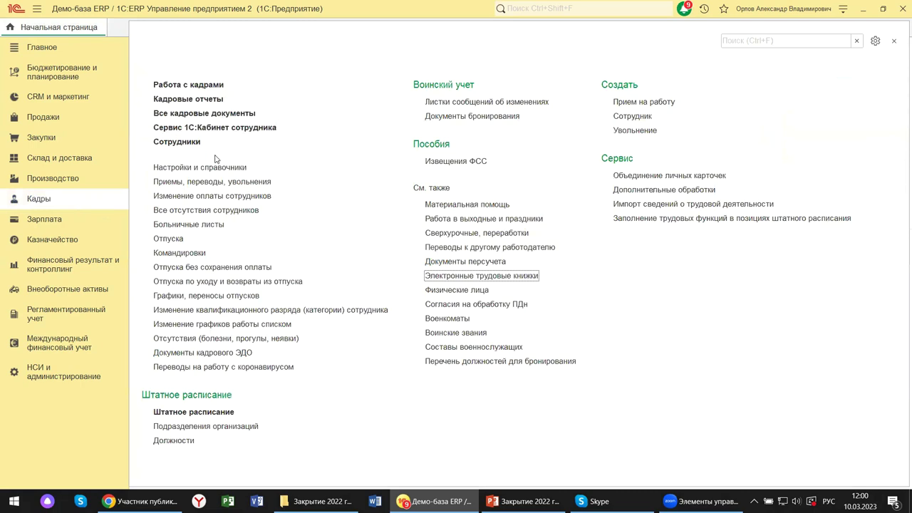
pyautogui.click(451, 278)
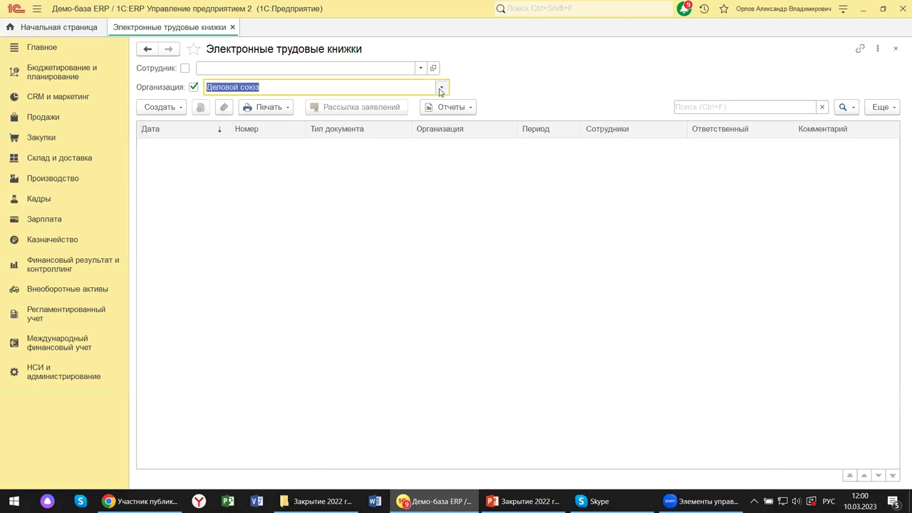
pyautogui.click(440, 88)
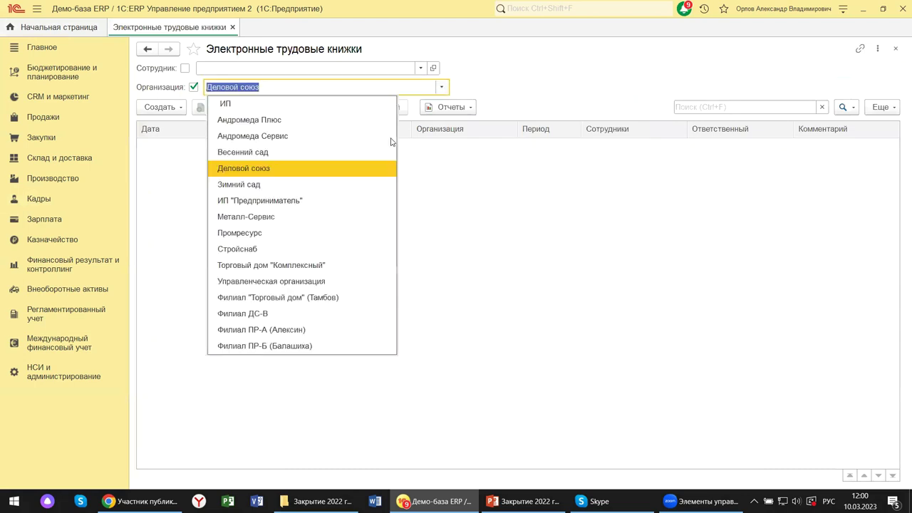
pyautogui.click(250, 234)
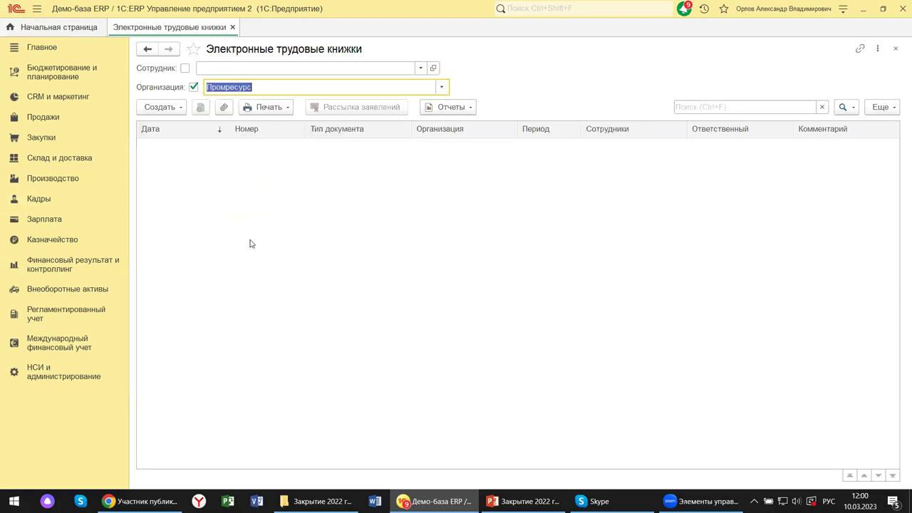
# - Open a new «Сведения о трудовой деятельности работника, СТД-Р» document to view its form, and close it without filling it in
pyautogui.click(152, 109)
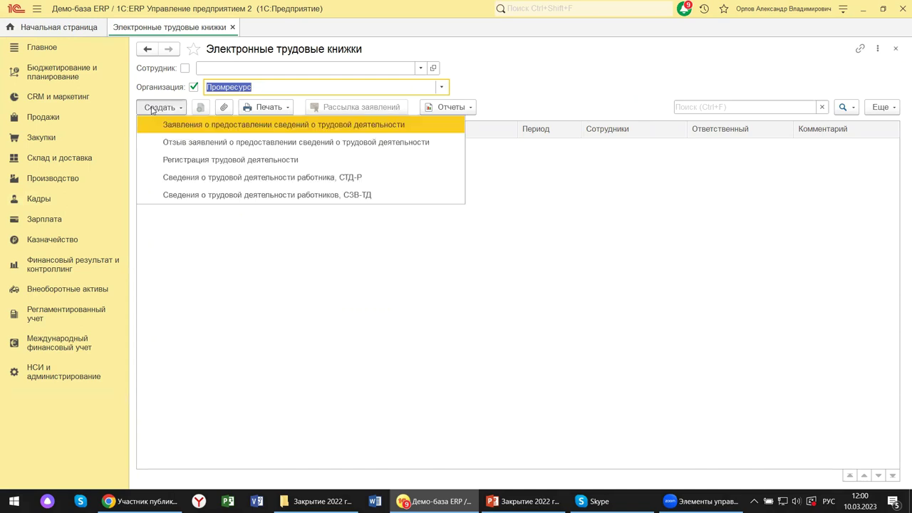
pyautogui.click(246, 178)
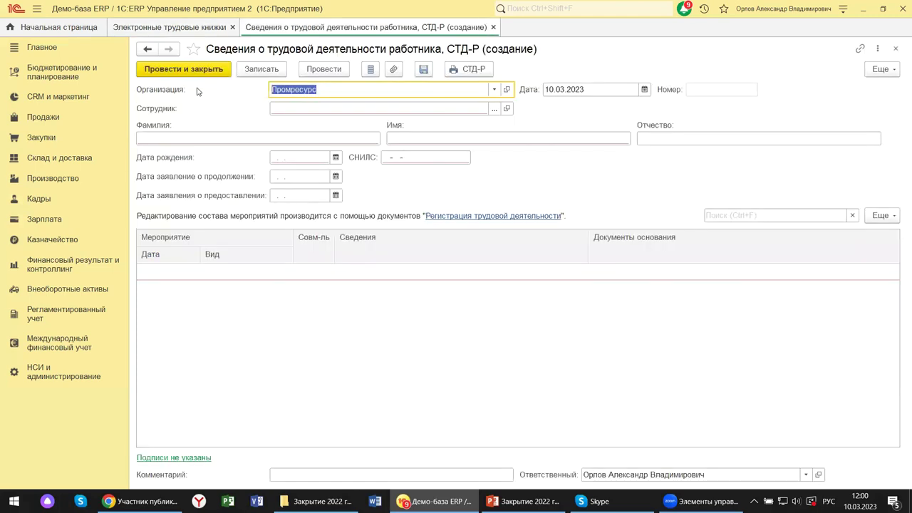
pyautogui.click(895, 49)
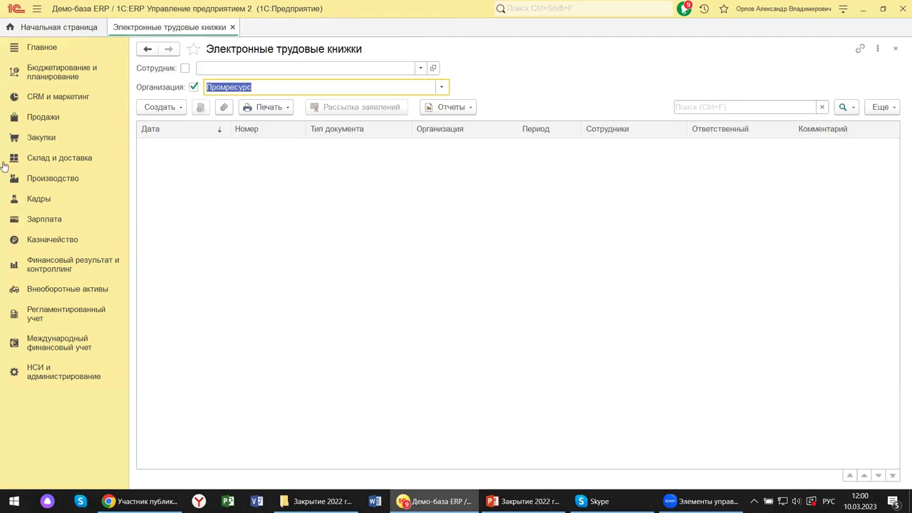
# - Turn off the organization filter in the electronic work books list, check the available print forms, and close the list
pyautogui.click(193, 87)
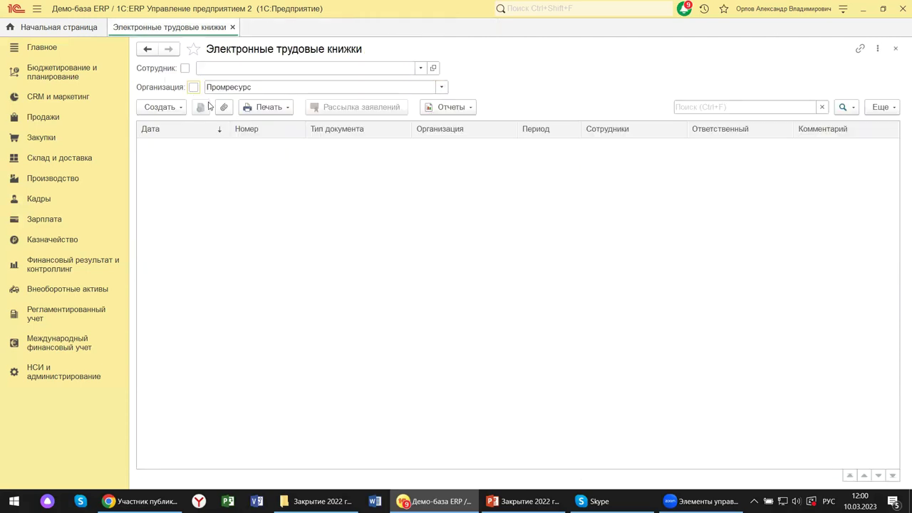
pyautogui.click(361, 191)
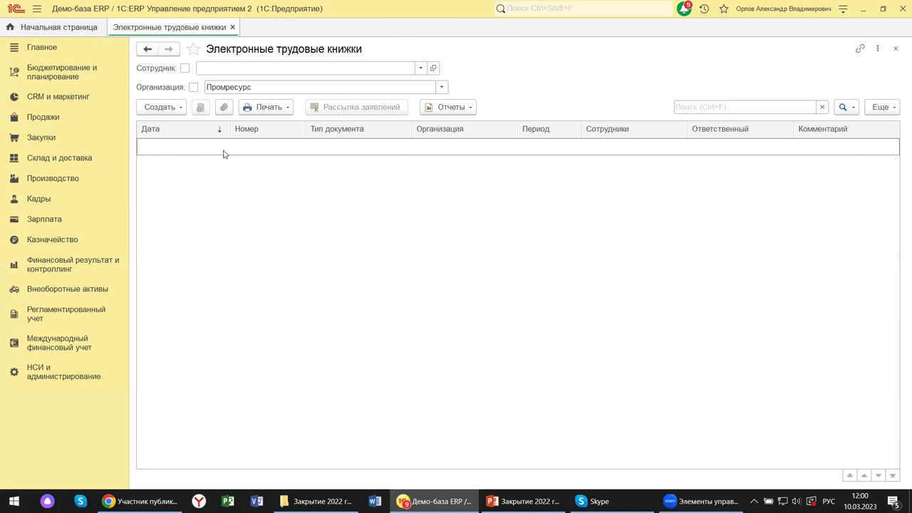
pyautogui.click(278, 111)
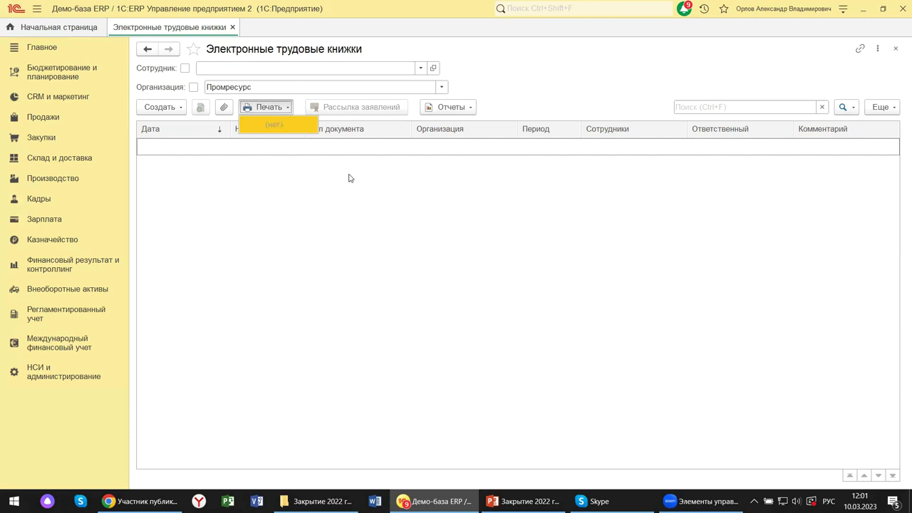
pyautogui.click(896, 48)
pyautogui.click(896, 47)
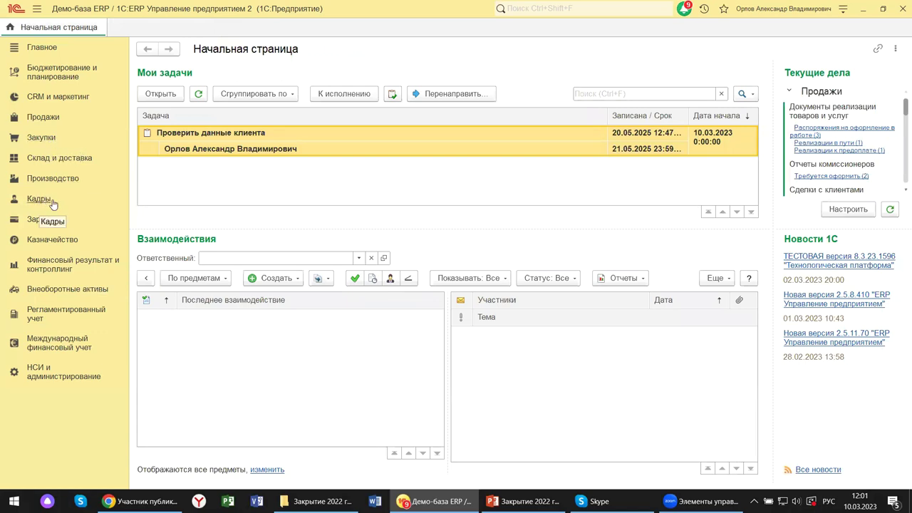
# - Open «Регламентированные отчеты» in the regulated accounting section and dismiss the internet support login and the «1С-Отчетность» service offer
pyautogui.click(70, 315)
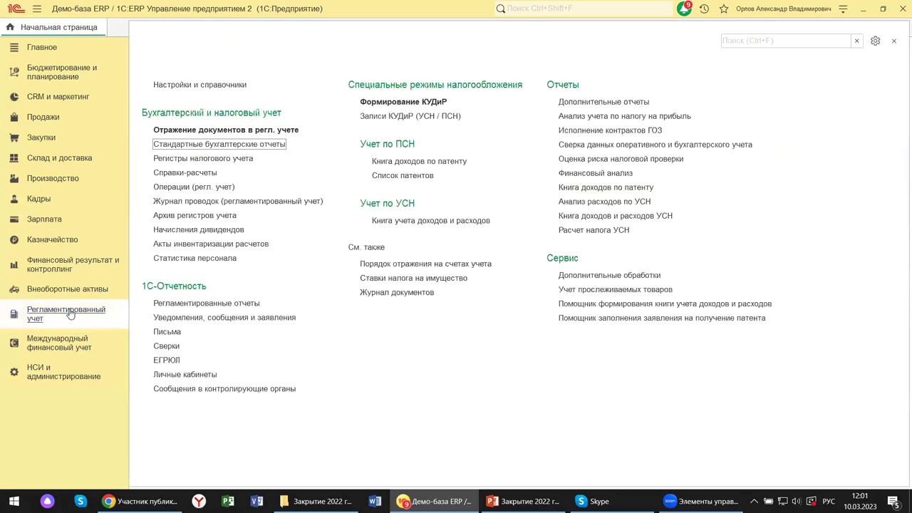
pyautogui.click(178, 303)
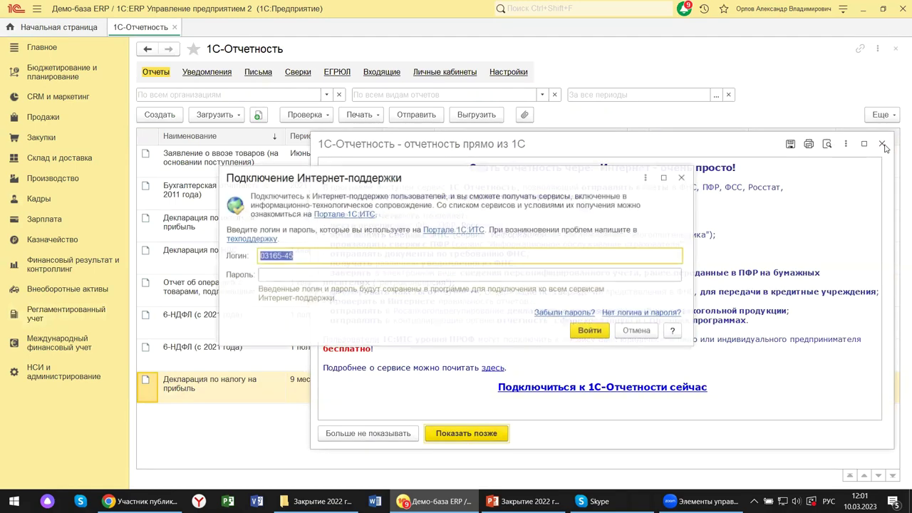
pyautogui.click(682, 177)
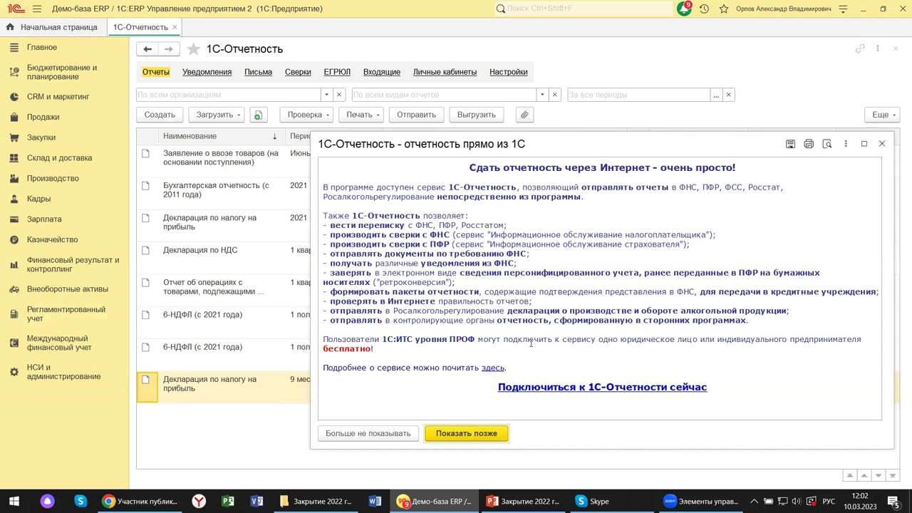
pyautogui.click(882, 143)
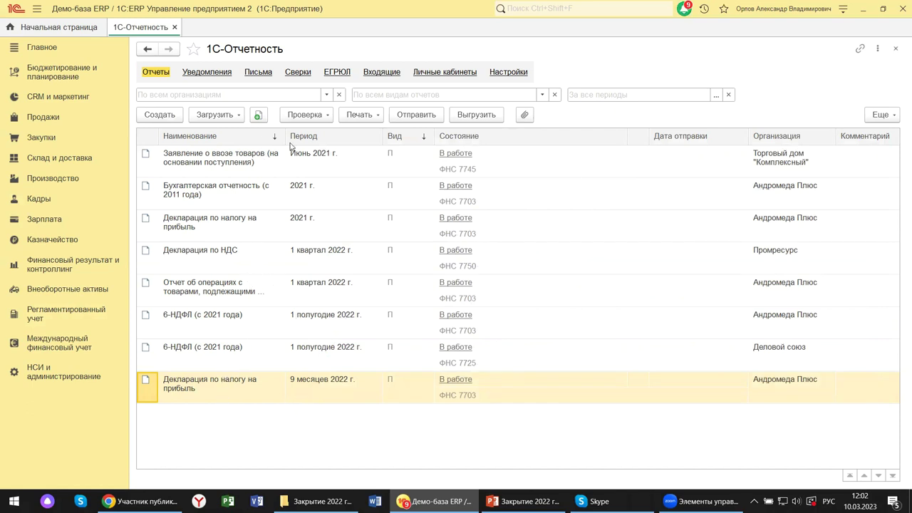
# - Start creating a new regulated report and expand the «Отчетность по физлицам» category among all report types
pyautogui.click(173, 117)
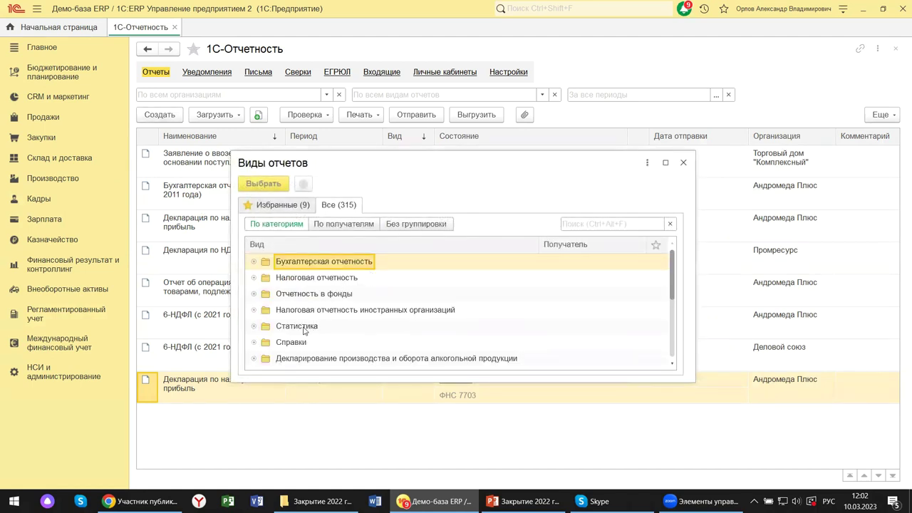
pyautogui.scroll(-1, 304, 330)
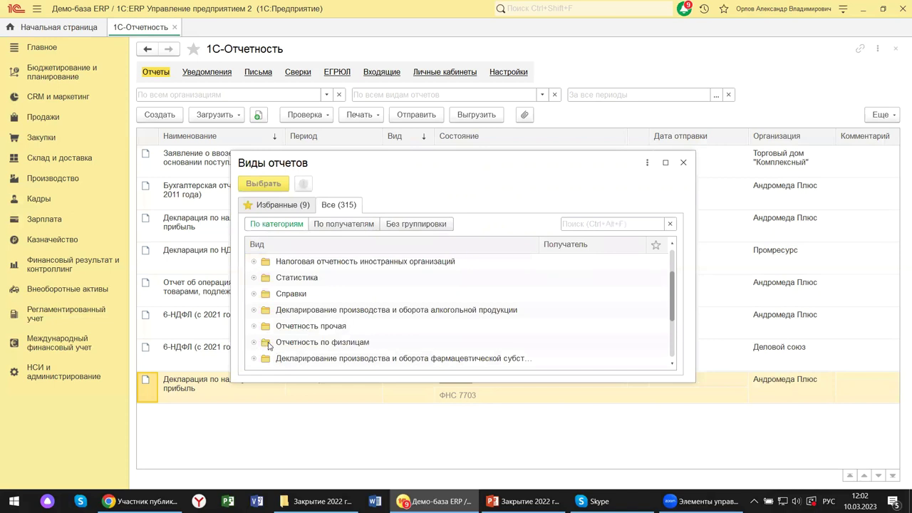
pyautogui.click(288, 345)
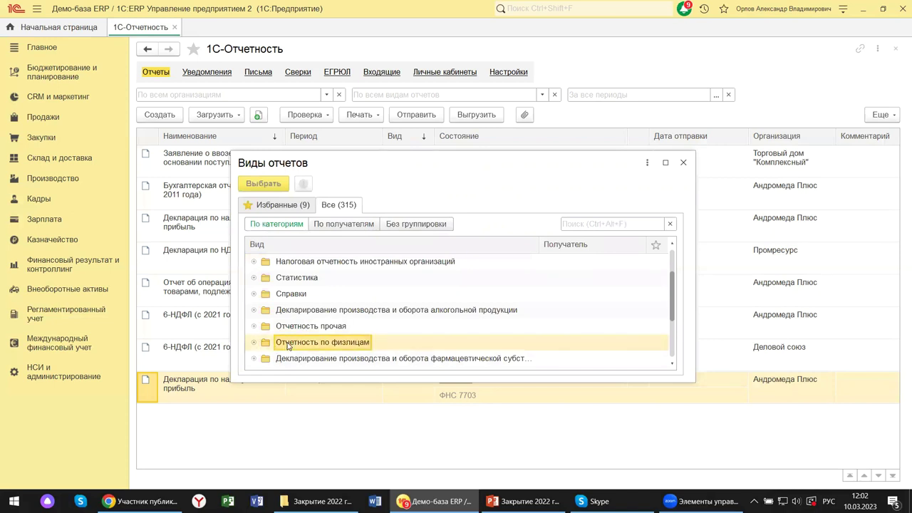
pyautogui.click(254, 342)
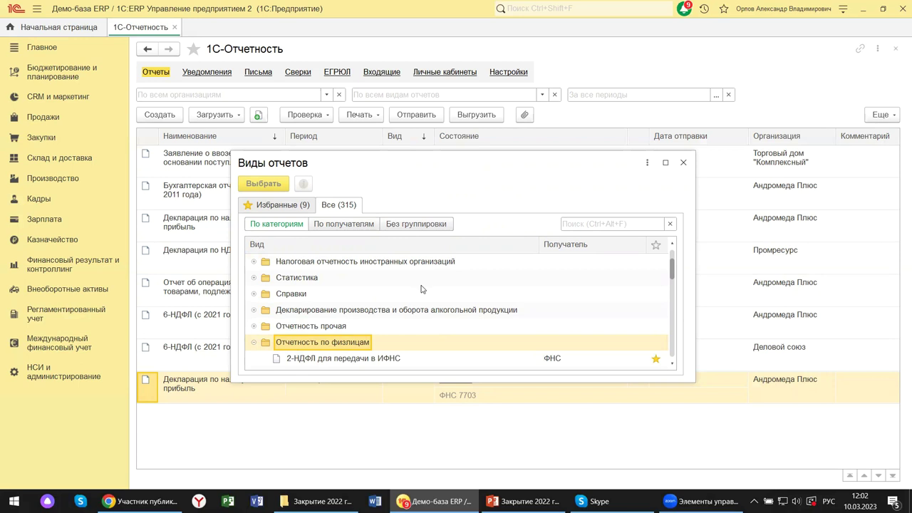
# - Find «Сведения о трудовой деятельности работников, СЗВ-ТД» among the individuals' reports and add it to the favourites
pyautogui.scroll(-4, 422, 288)
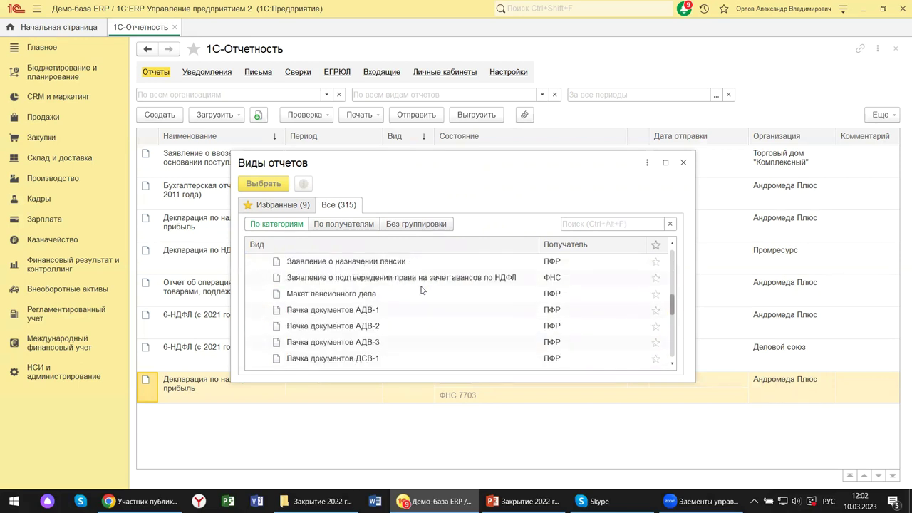
pyautogui.scroll(4, 421, 289)
pyautogui.scroll(-2, 410, 282)
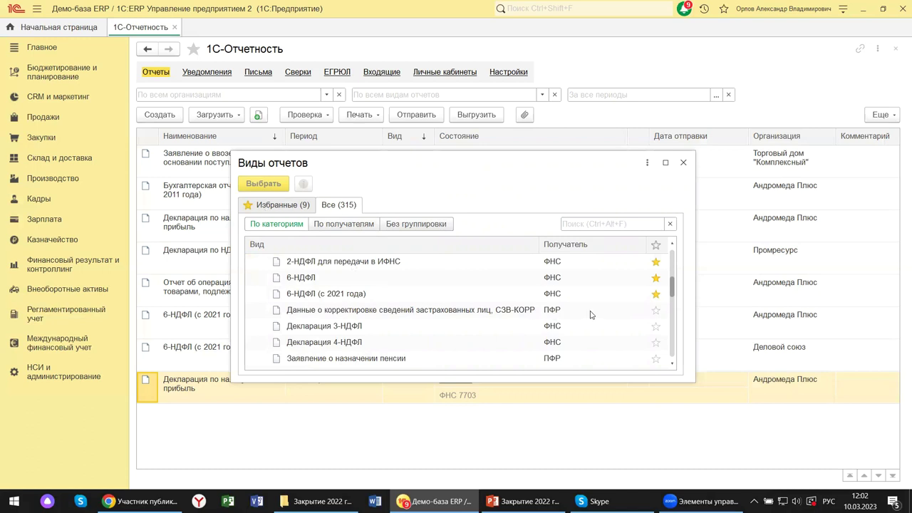
pyautogui.scroll(-3, 499, 349)
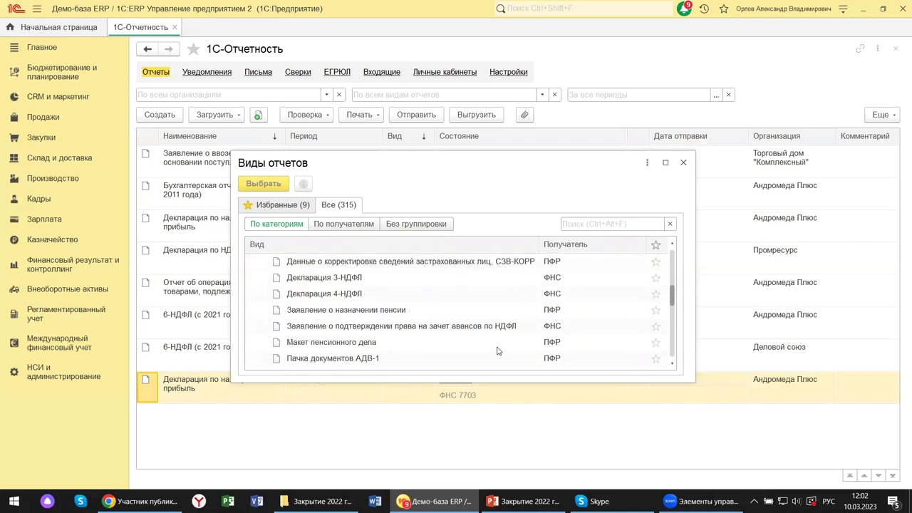
pyautogui.scroll(-2, 499, 350)
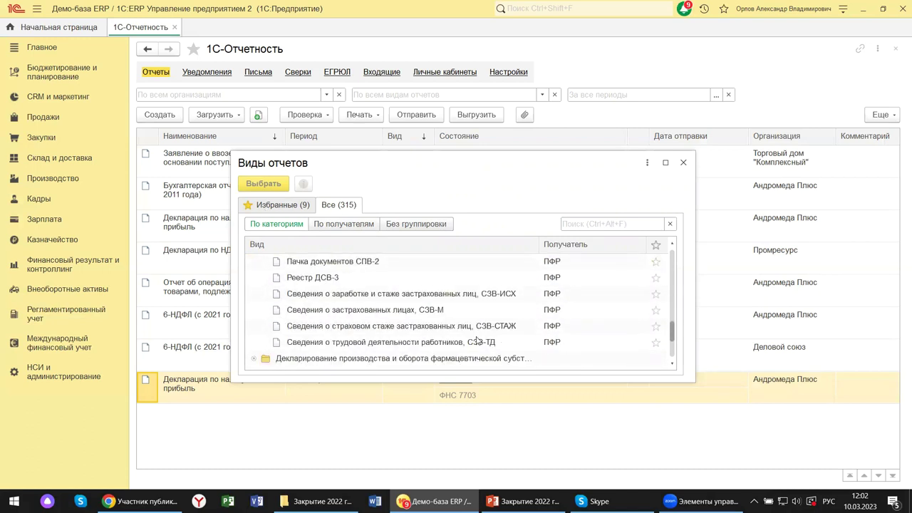
pyautogui.click(475, 343)
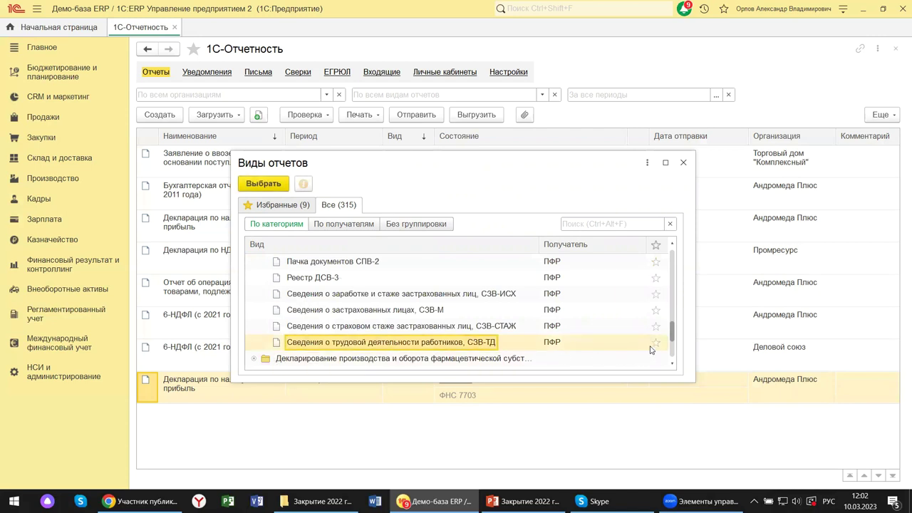
pyautogui.click(655, 343)
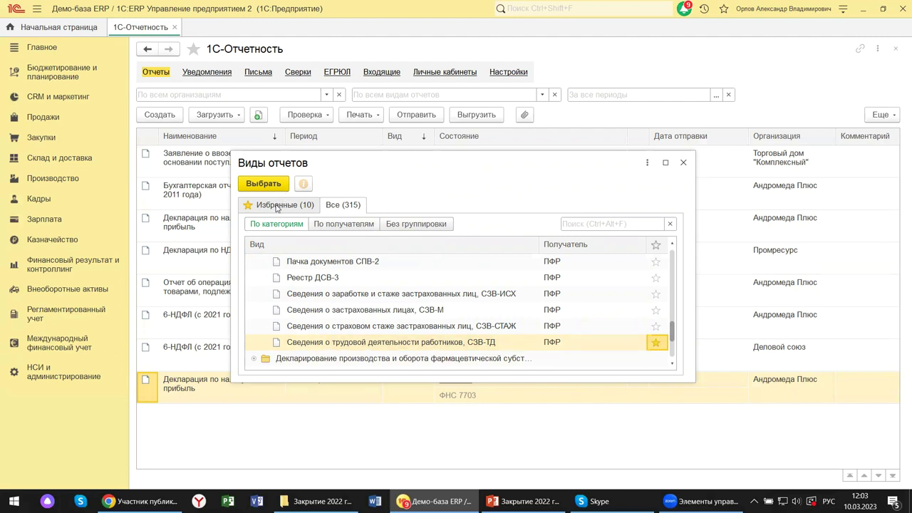
# - Open a new СЗВ-ТД report form, view its options for filling in employees, and close it without saving
pyautogui.doubleClick(459, 343)
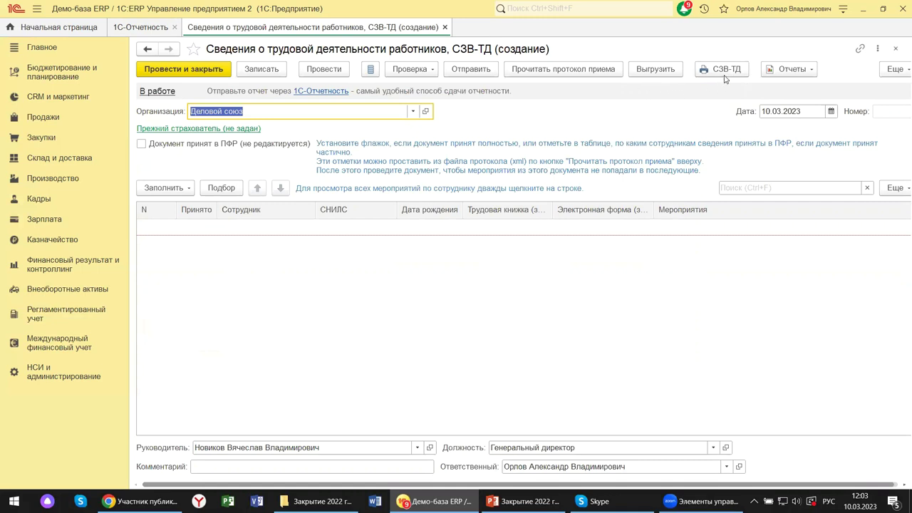
pyautogui.click(189, 189)
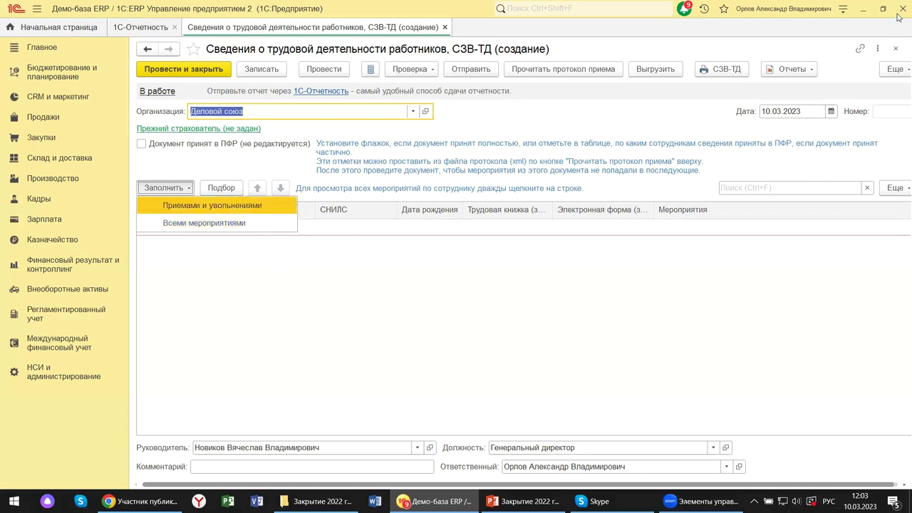
pyautogui.click(896, 49)
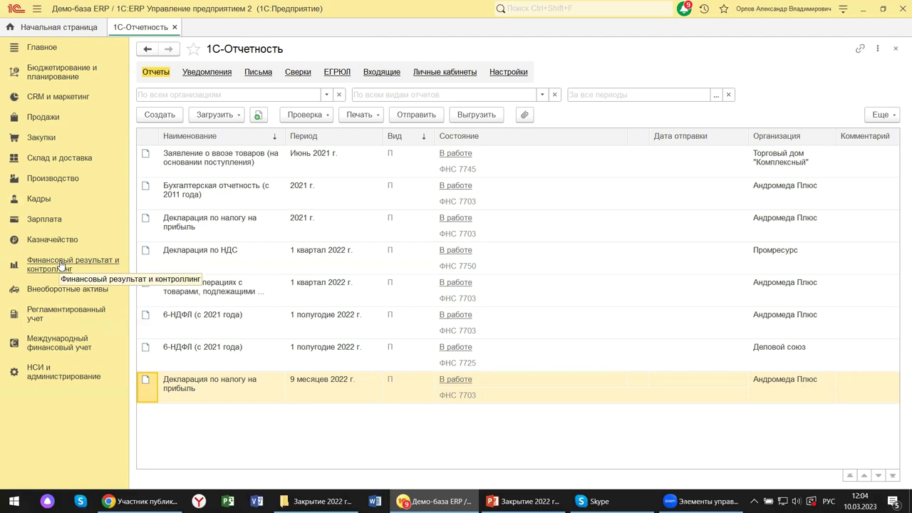
# - Open «Личные кабинеты» from the regulated accounting section and follow the link «ФНС: Личный кабинет налогоплательщика ИП»
pyautogui.click(39, 198)
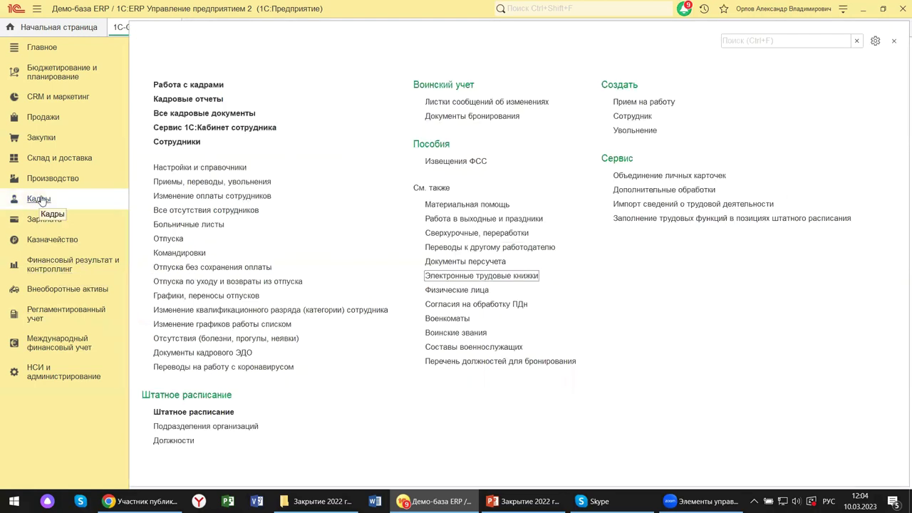
pyautogui.click(86, 314)
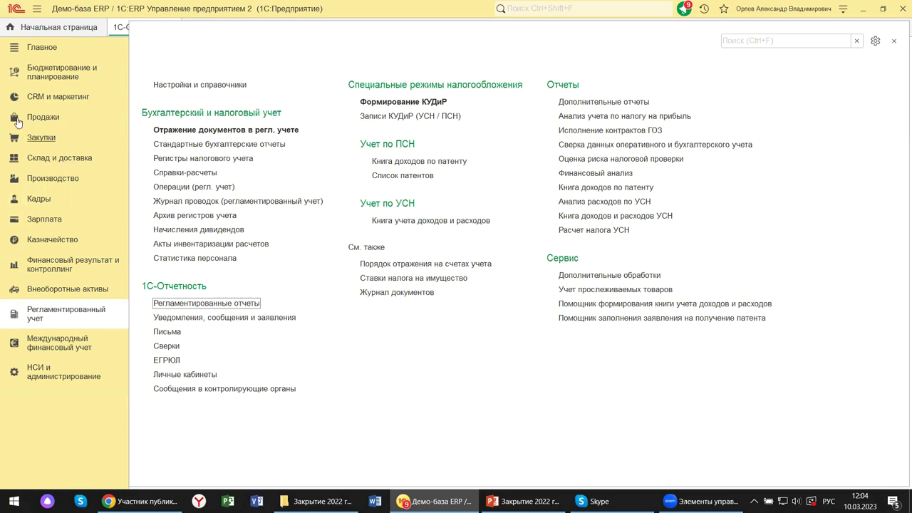
pyautogui.click(187, 376)
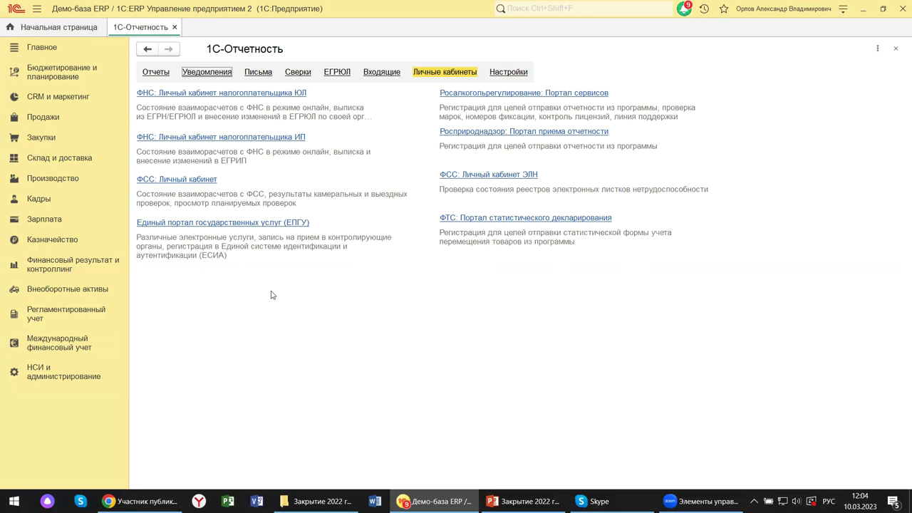
pyautogui.click(201, 139)
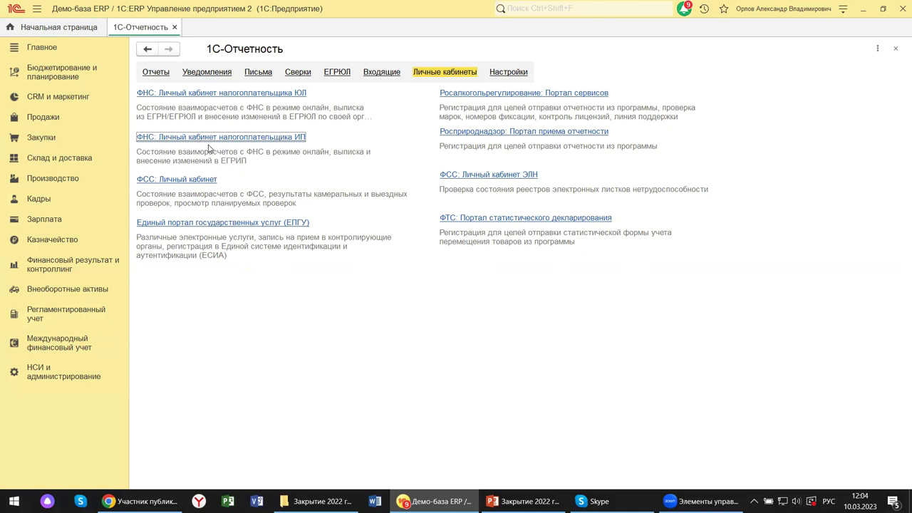